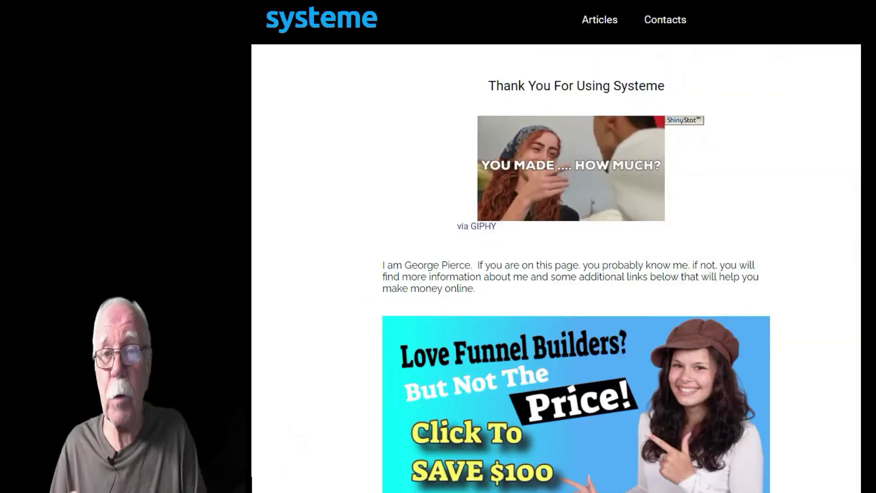
Scroll through the blog page all the way down to its conclusion.
scroll(556, 269, down, 7)
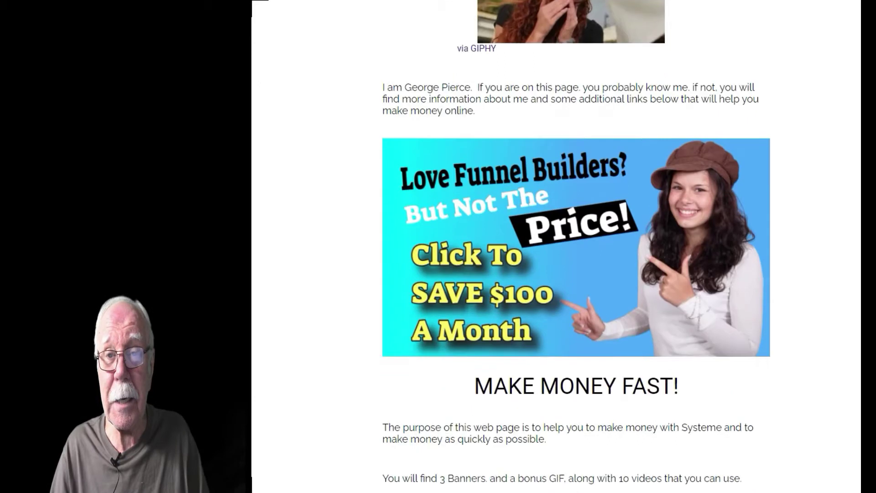
scroll(576, 246, down, 11)
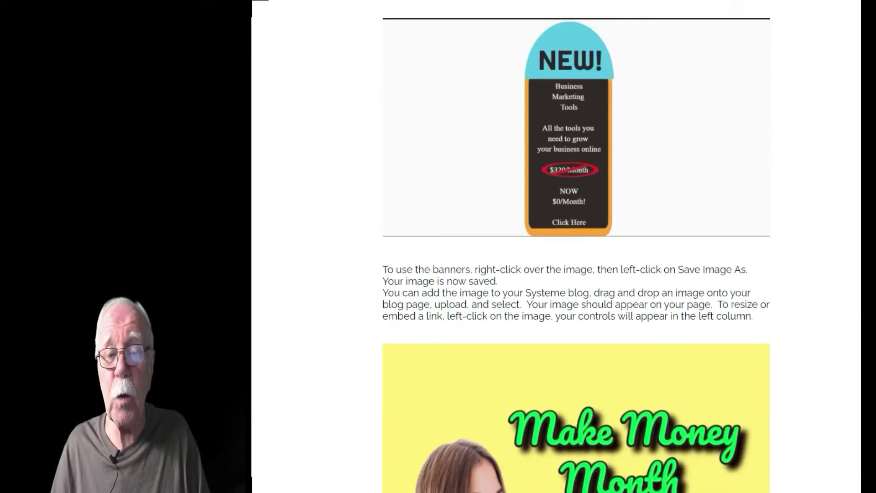
scroll(576, 247, down, 12)
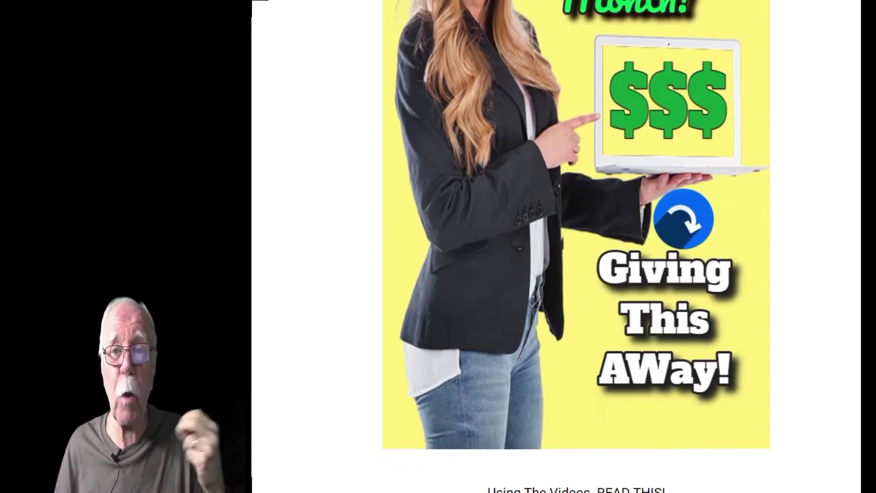
scroll(576, 246, down, 8)
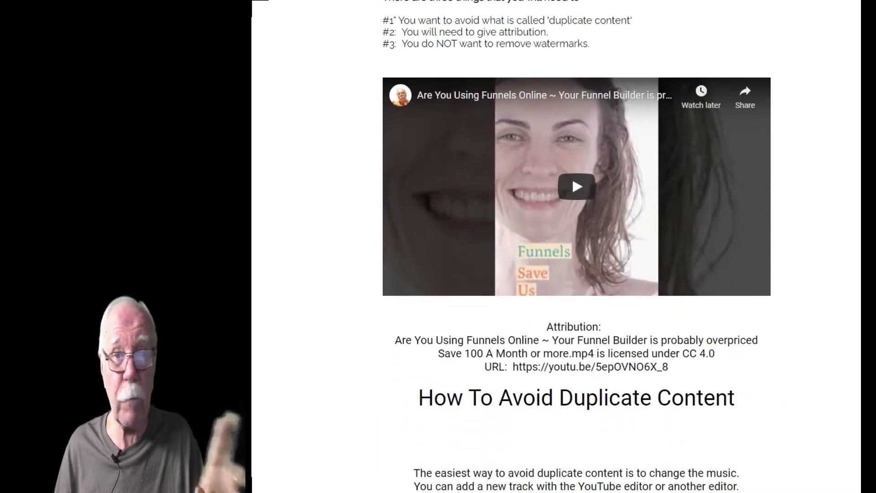
scroll(576, 247, down, 10)
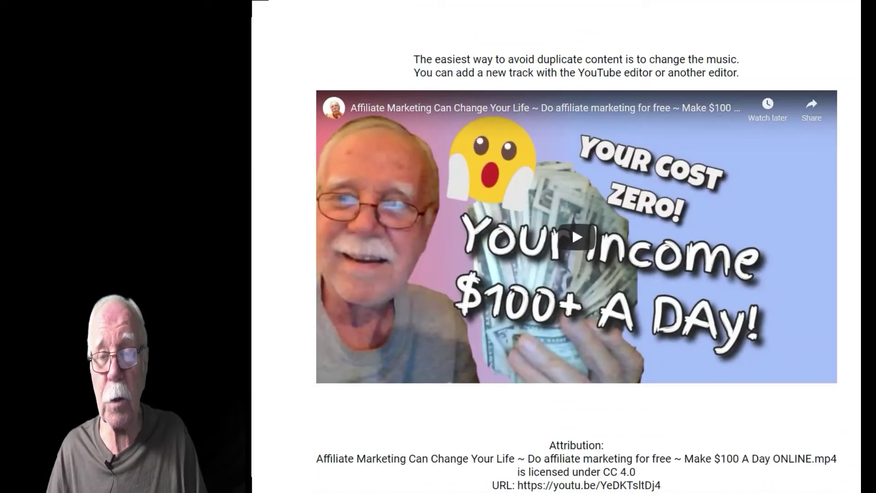
scroll(576, 246, down, 13)
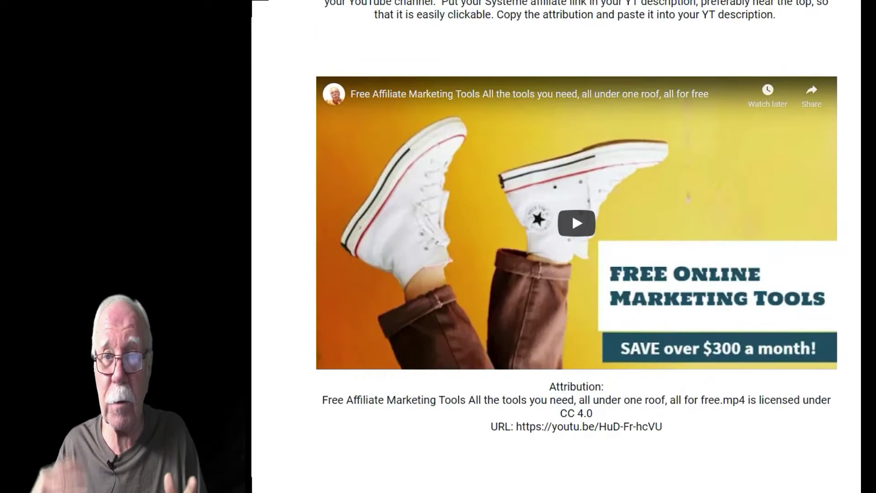
scroll(576, 246, down, 10)
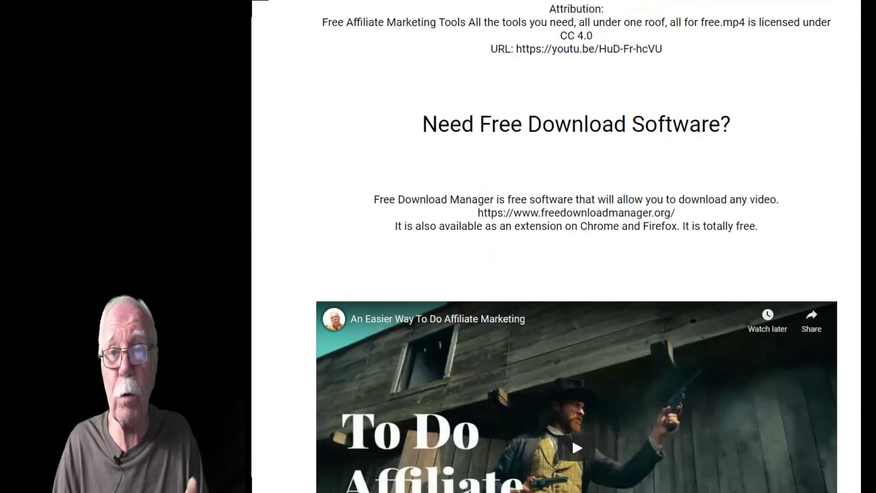
scroll(575, 246, down, 13)
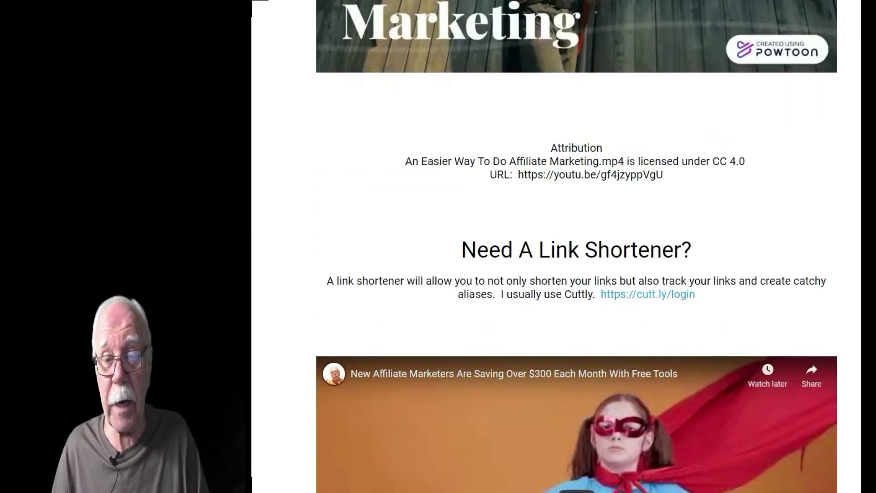
scroll(576, 247, down, 15)
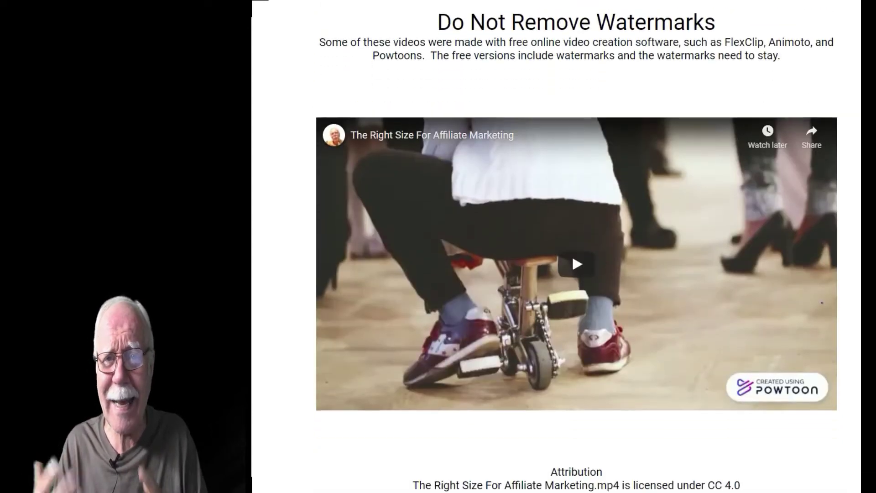
scroll(576, 246, down, 10)
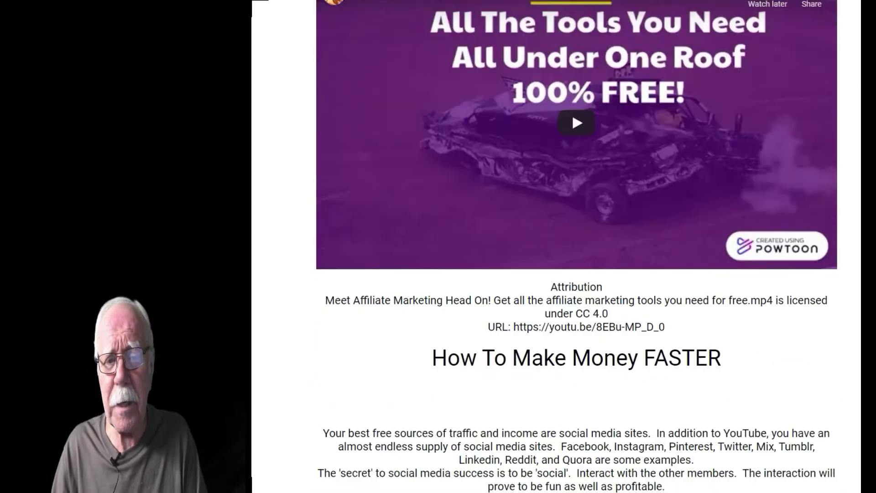
scroll(576, 246, down, 14)
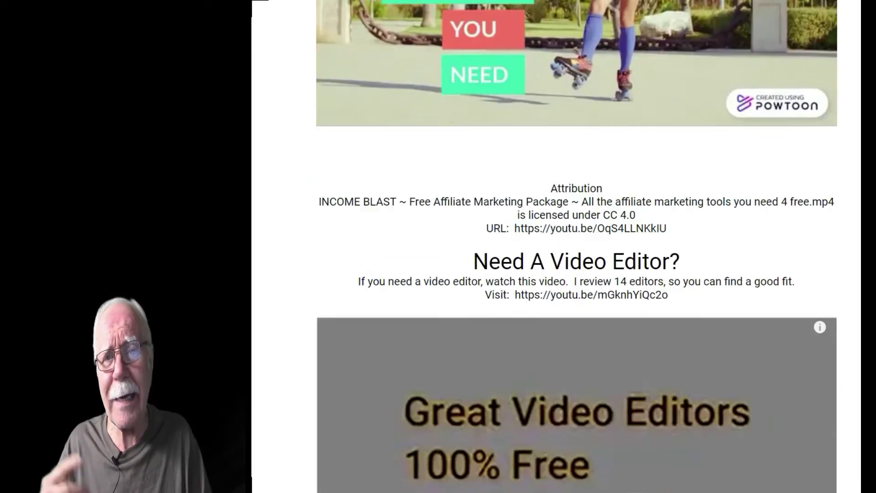
scroll(576, 246, down, 9)
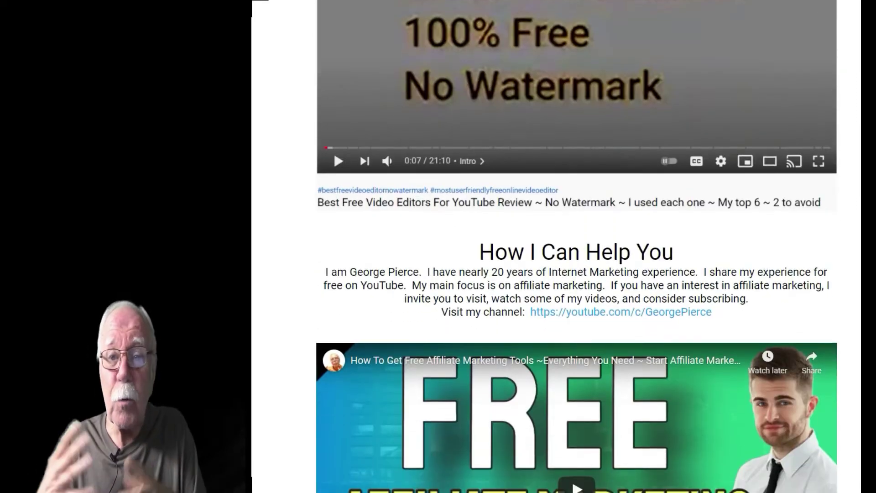
scroll(576, 246, down, 8)
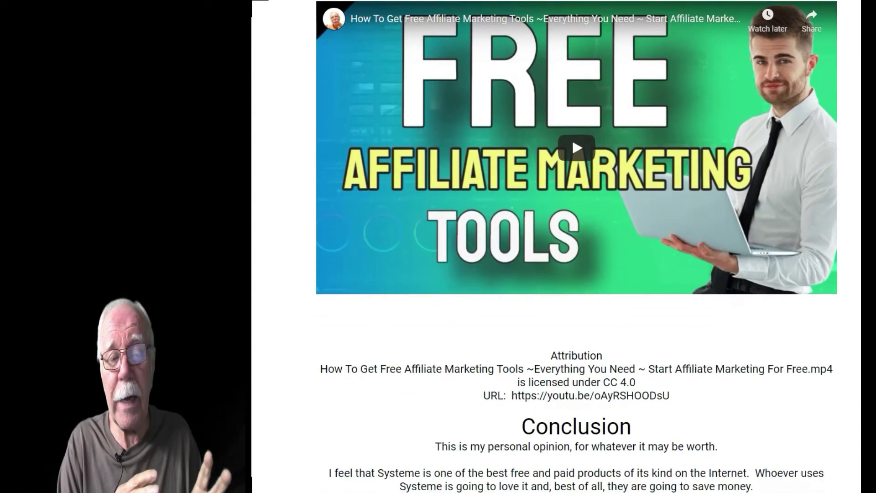
scroll(576, 247, down, 8)
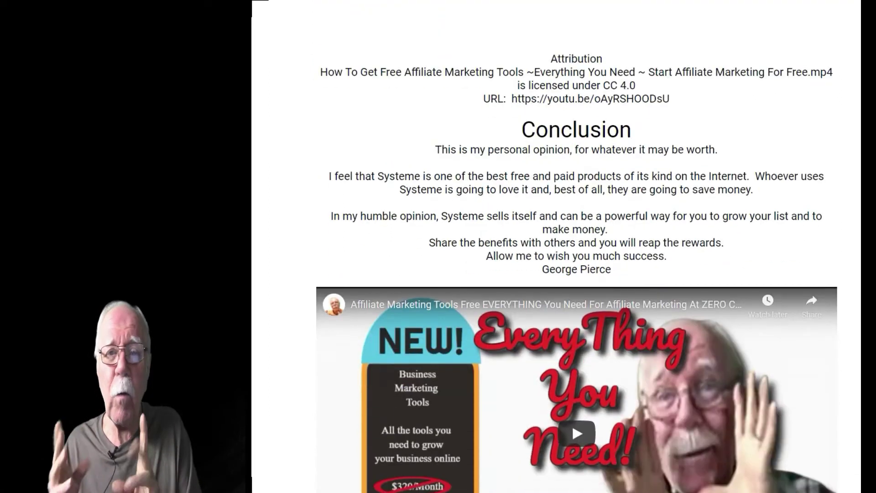
scroll(576, 247, down, 3)
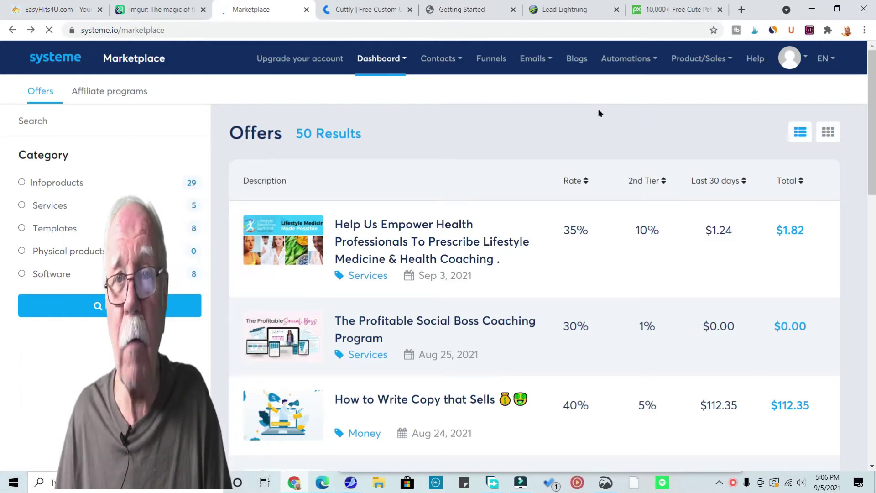
Go to the Newsletters section under Emails.
mouse_move(534, 59)
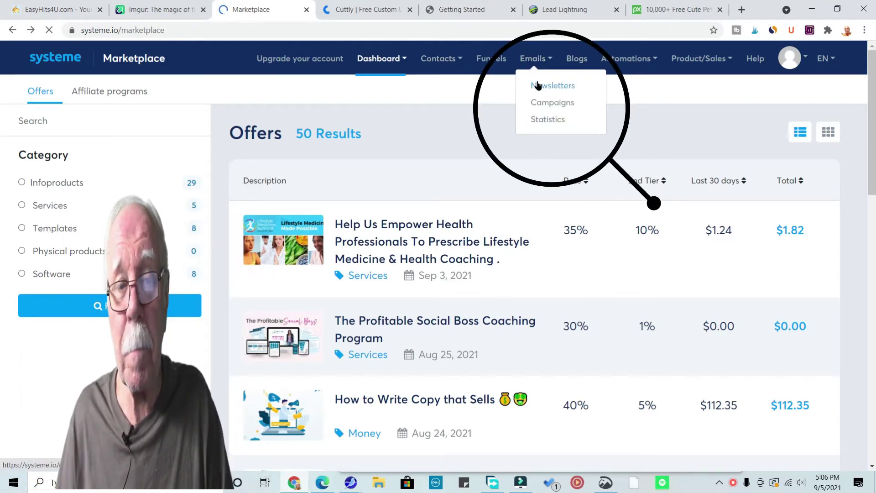
click(538, 86)
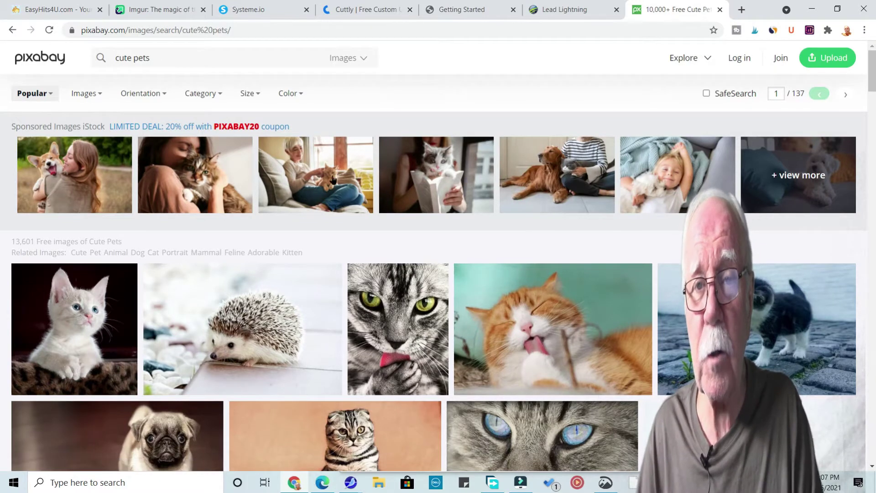
Browse the cute pets results and open the two rottweiler puppies photo page.
drag(873, 68, 873, 91)
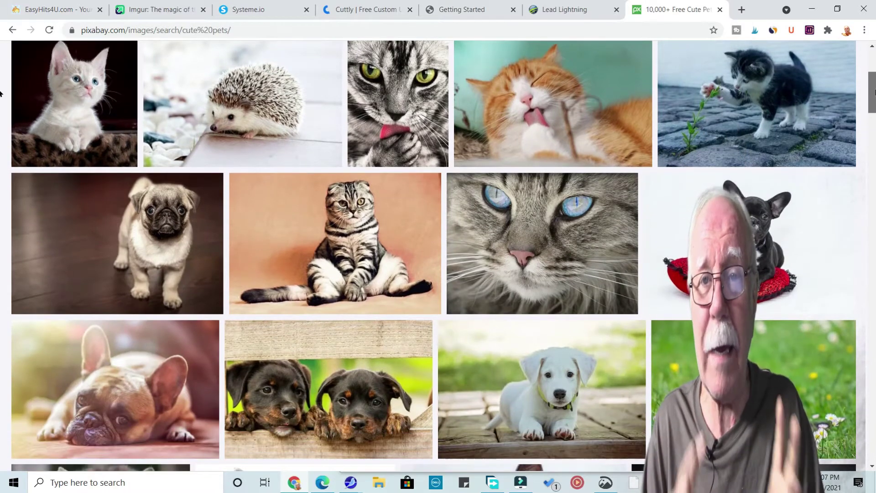
scroll(1, 94, down, 5)
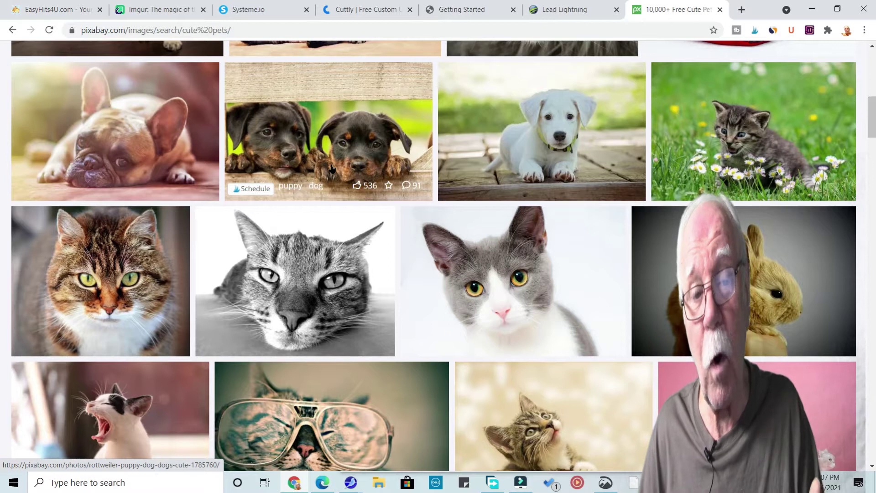
scroll(665, 96, up, 10)
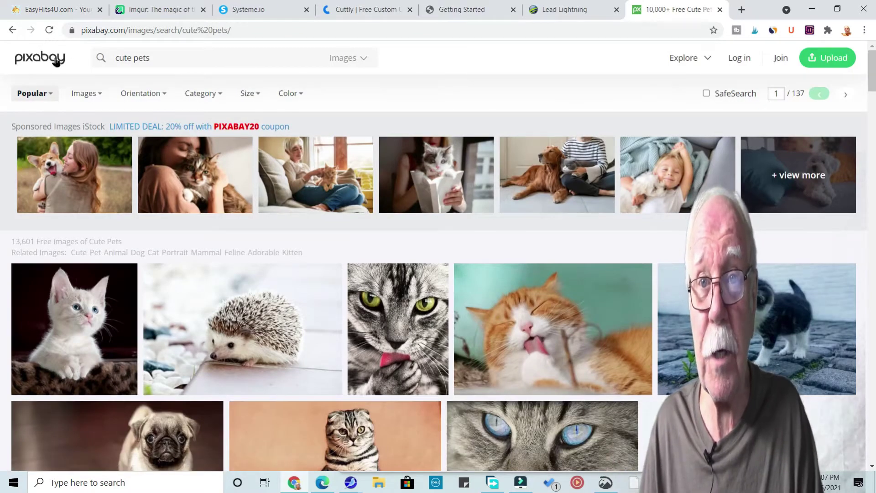
scroll(234, 127, down, 5)
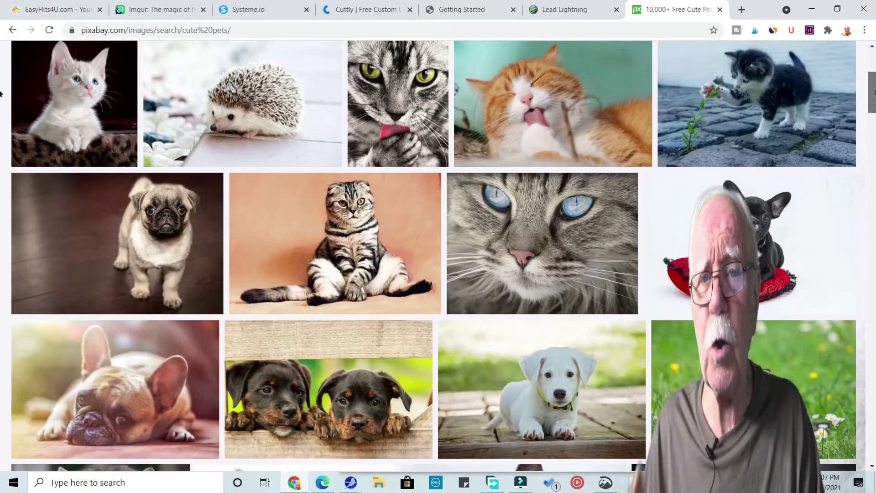
scroll(1, 94, down, 6)
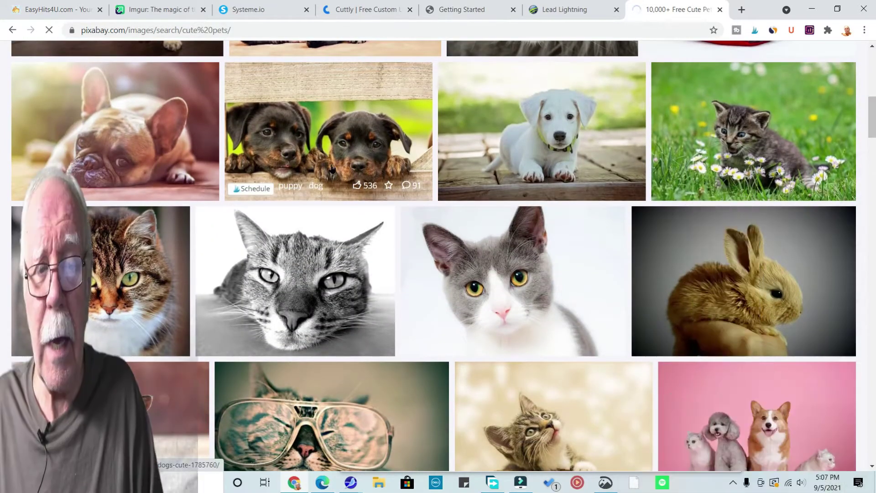
click(332, 170)
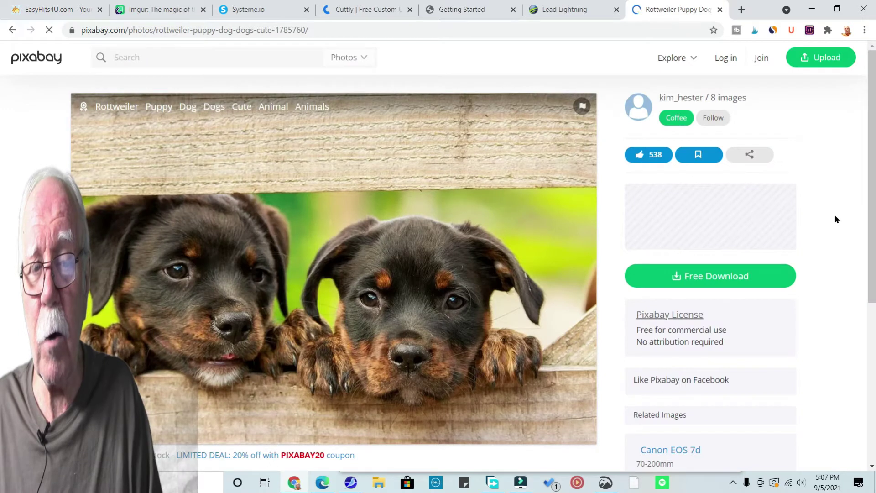
scroll(836, 217, down, 3)
Download the rottweiler puppies photo at the 640×426 size.
click(706, 172)
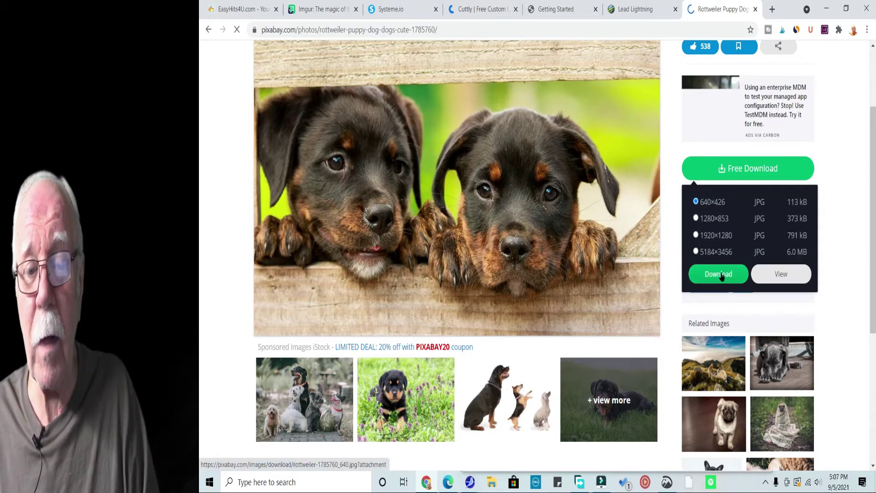
click(720, 275)
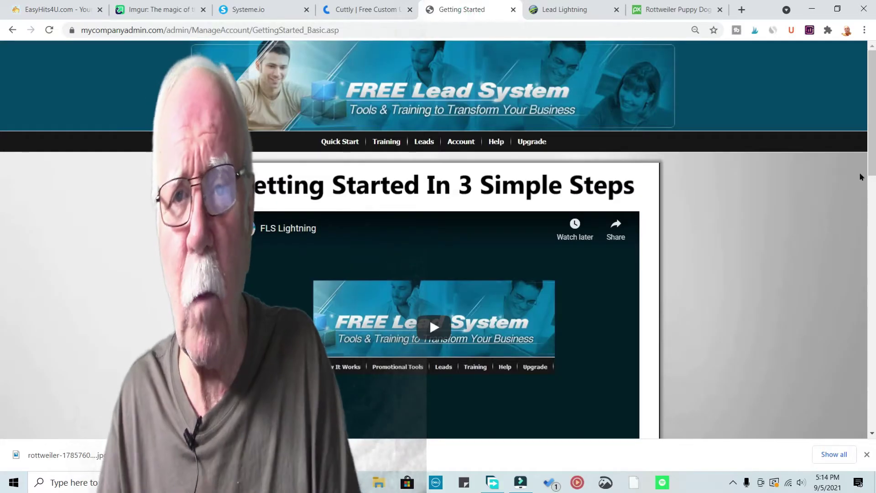
Select and copy the personal MyLeadCoach referral link from the getting-started page.
scroll(720, 251, down, 5)
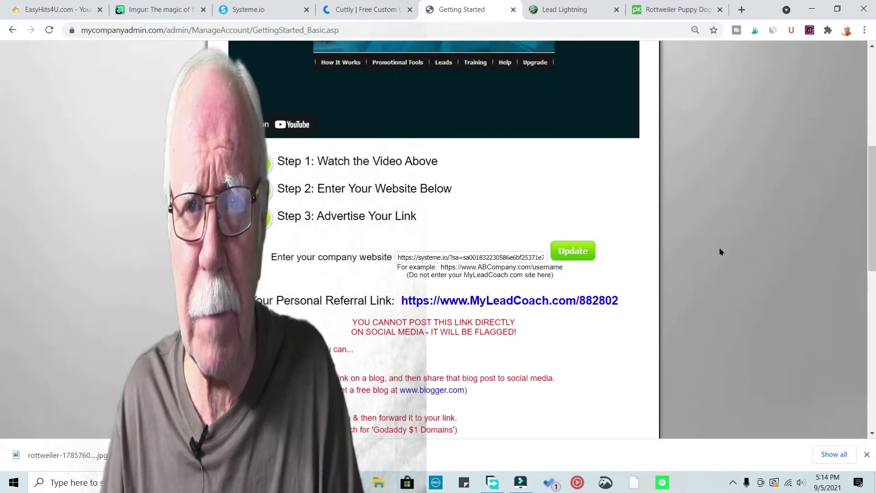
click(398, 257)
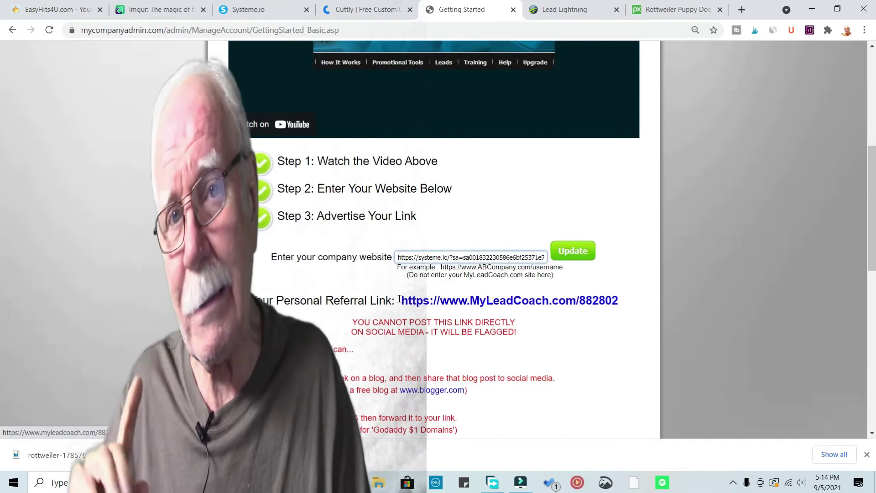
double_click(402, 300)
drag(463, 299, 629, 302)
key(ctrl+c)
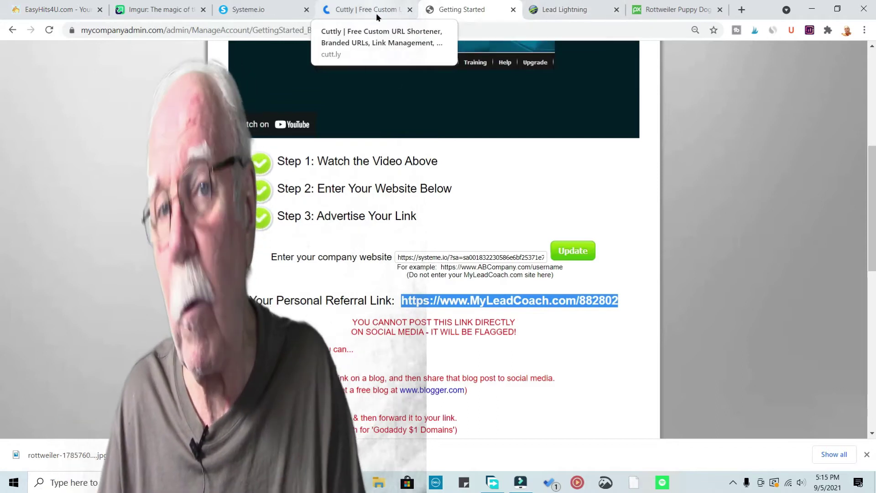
click(376, 14)
click(377, 266)
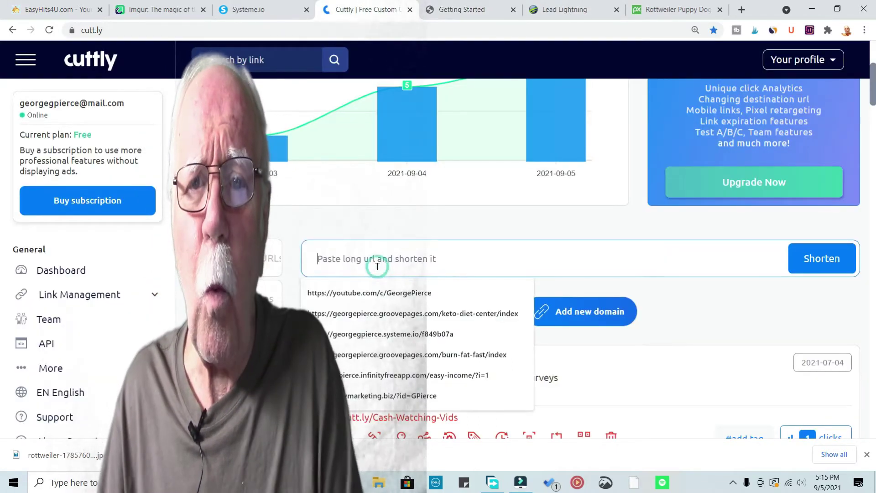
key(ctrl+v)
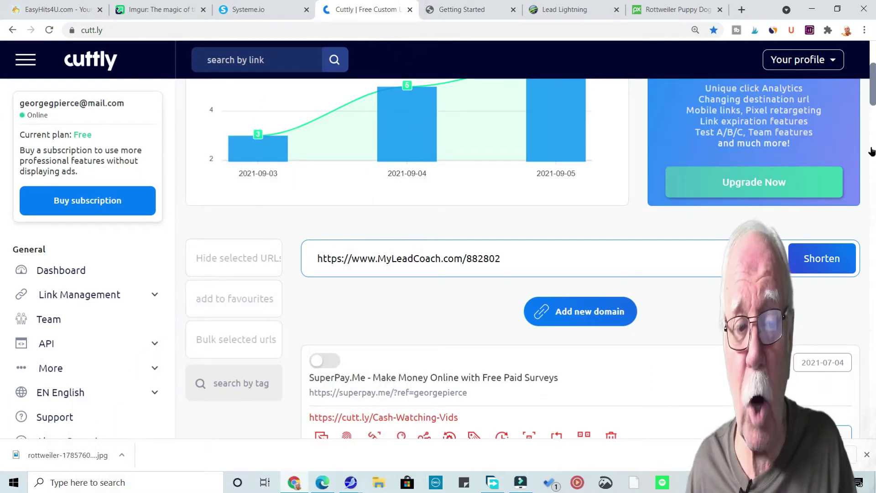
click(848, 242)
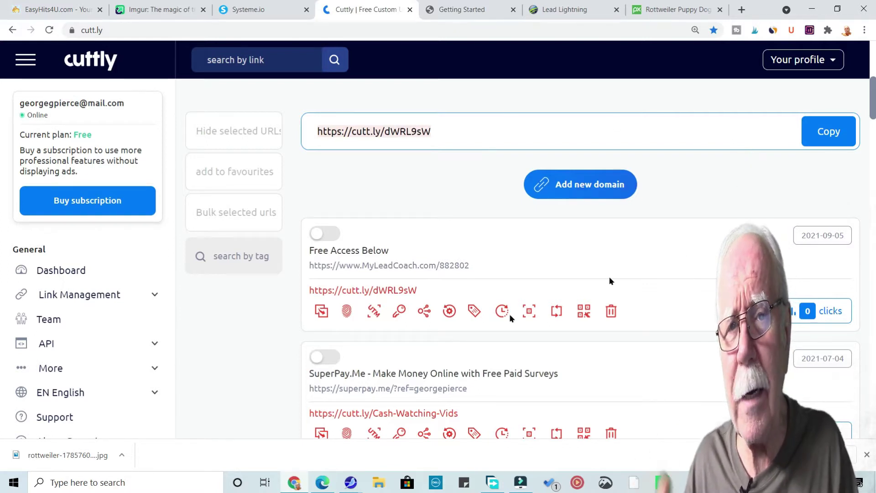
click(344, 312)
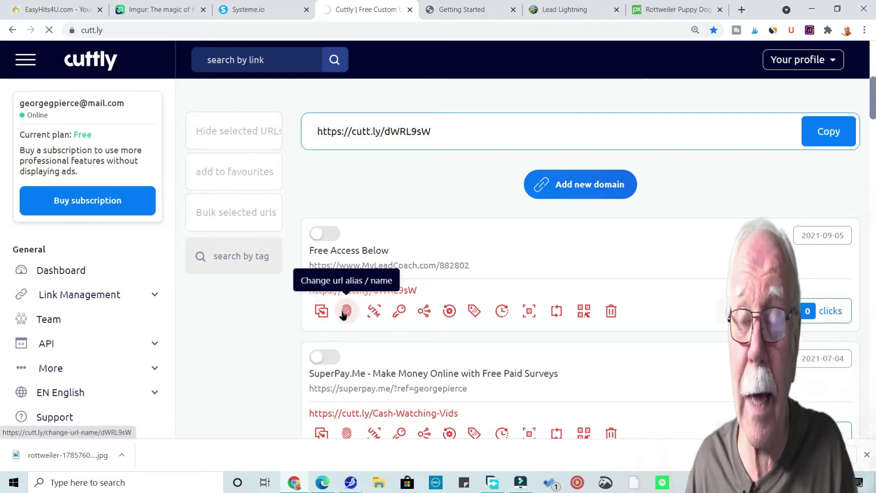
Change the new short link's alias to get-more-leads.
click(391, 188)
text(get-more-lead)
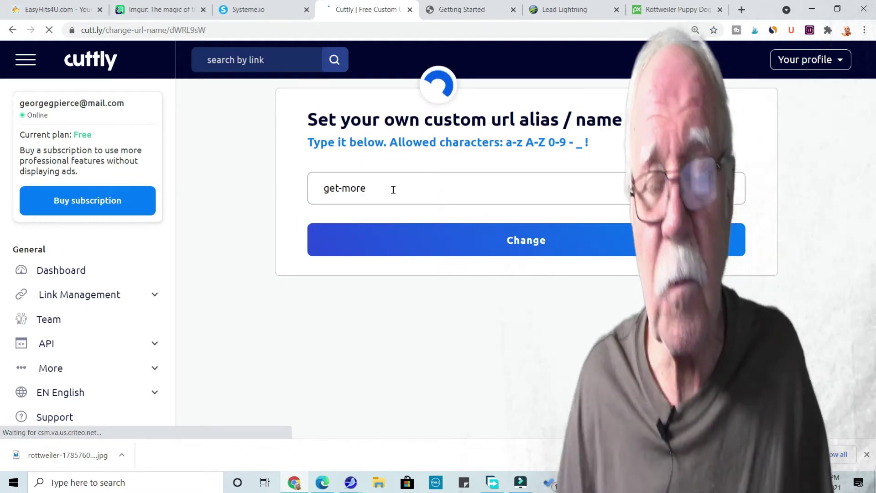
text(s)
click(450, 245)
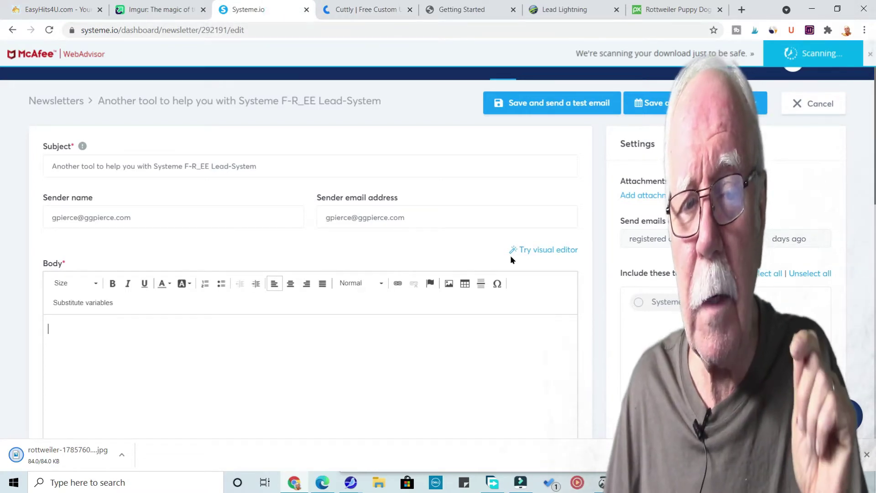
Upload the rottweiler puppies jpg and insert it atop the body with alt text 'cute puppoes'.
click(447, 284)
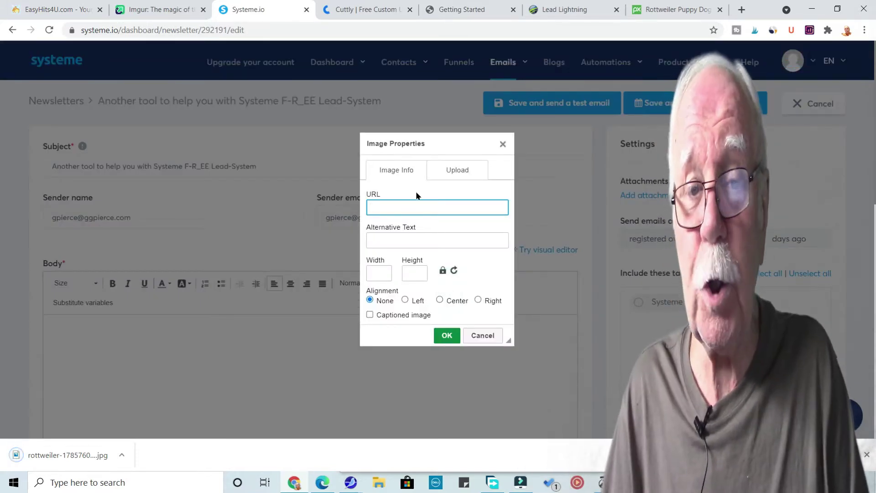
click(455, 177)
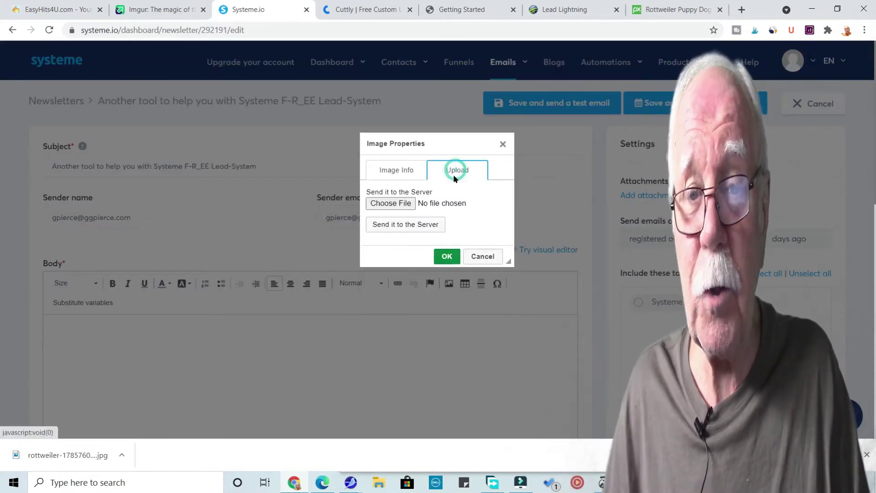
click(405, 204)
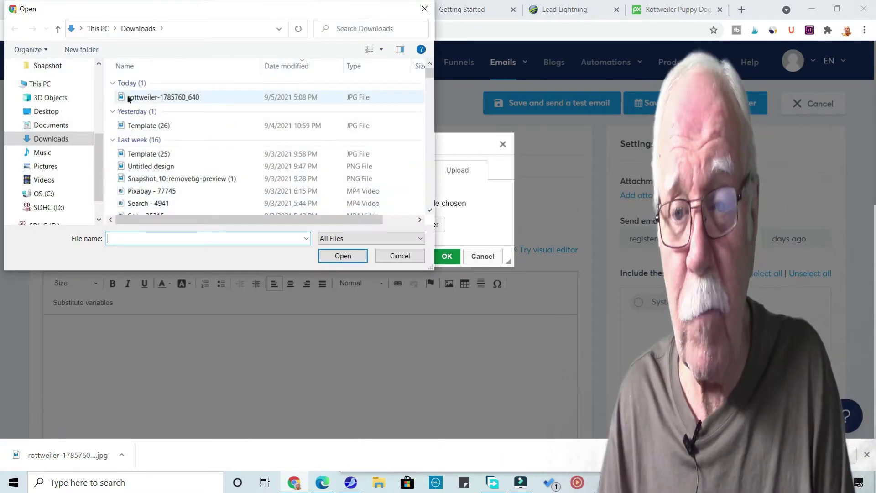
click(129, 98)
click(343, 255)
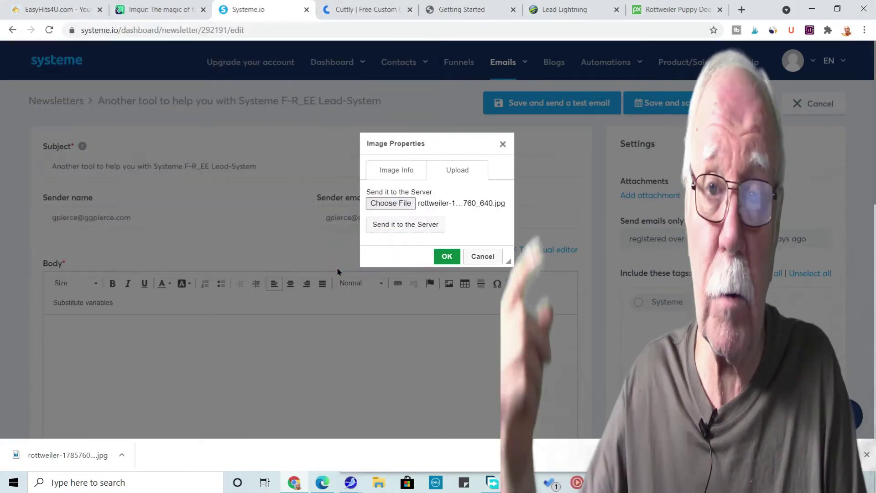
click(405, 229)
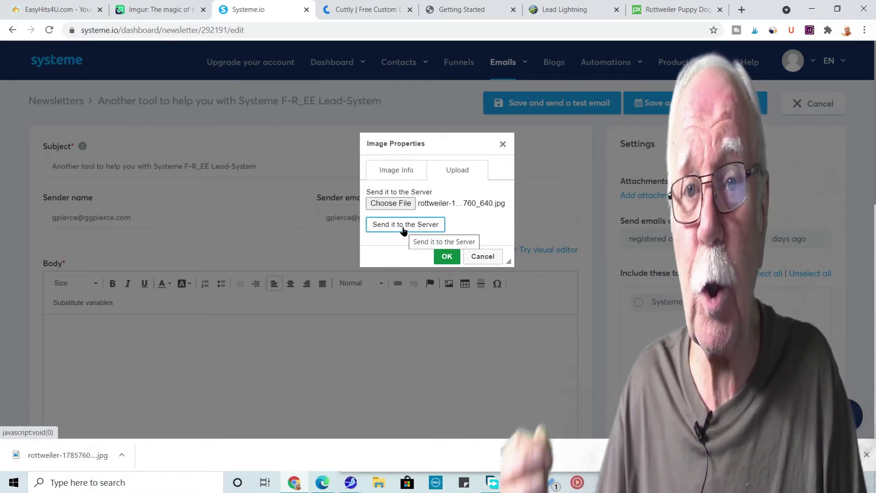
click(427, 240)
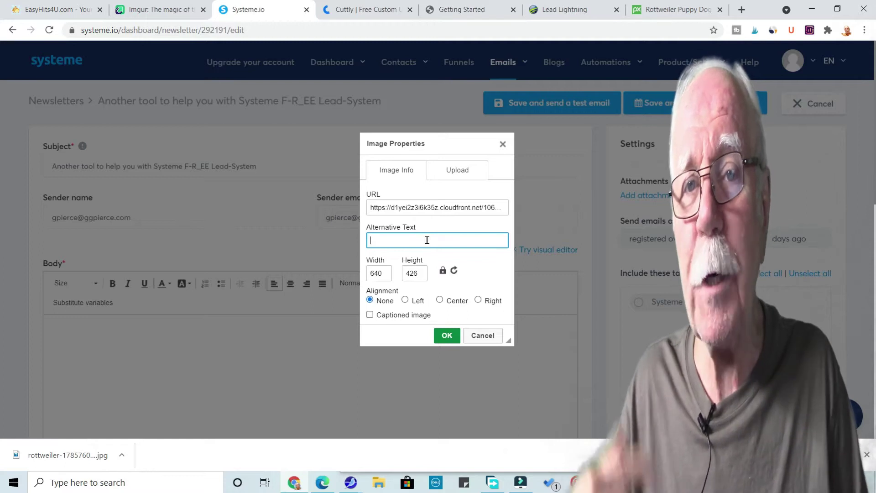
text(cut)
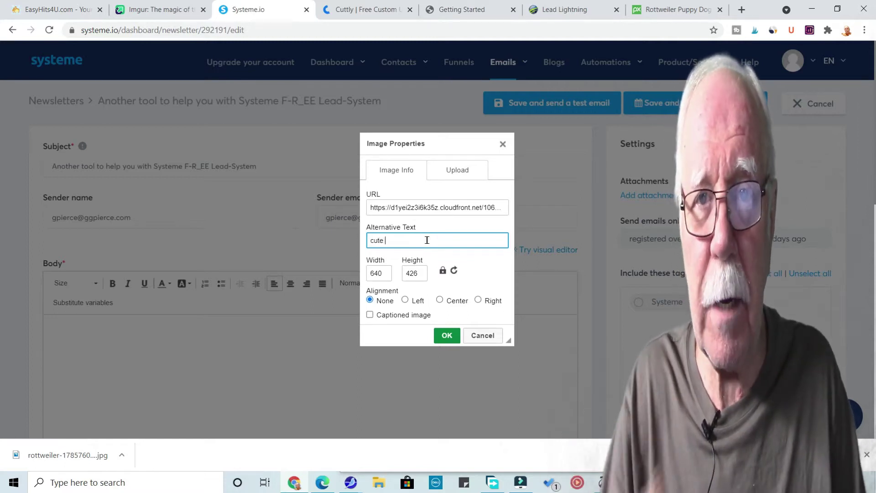
text(e puppoes)
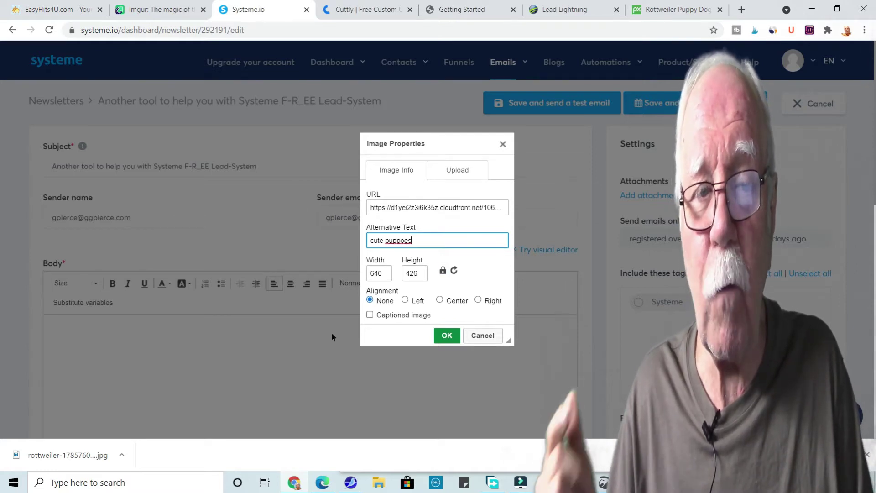
click(372, 274)
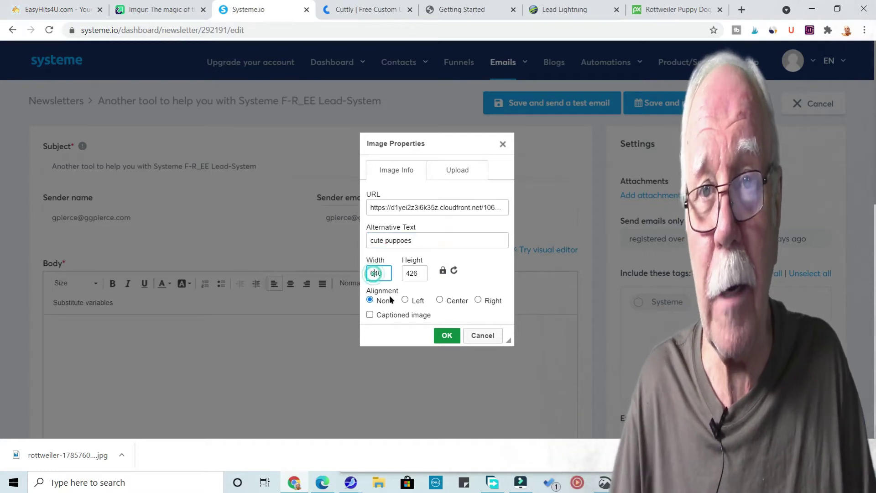
key(Return)
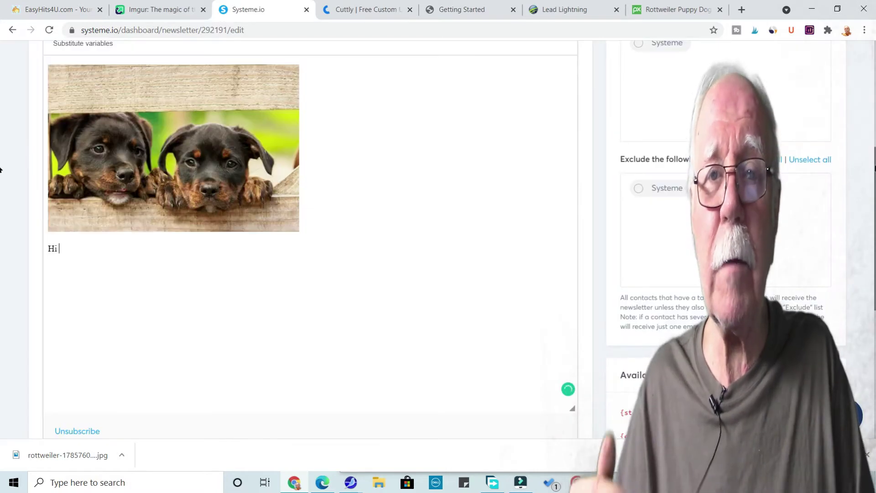
Copy the {first_name} substitute from the editor.
scroll(1, 192, down, 1)
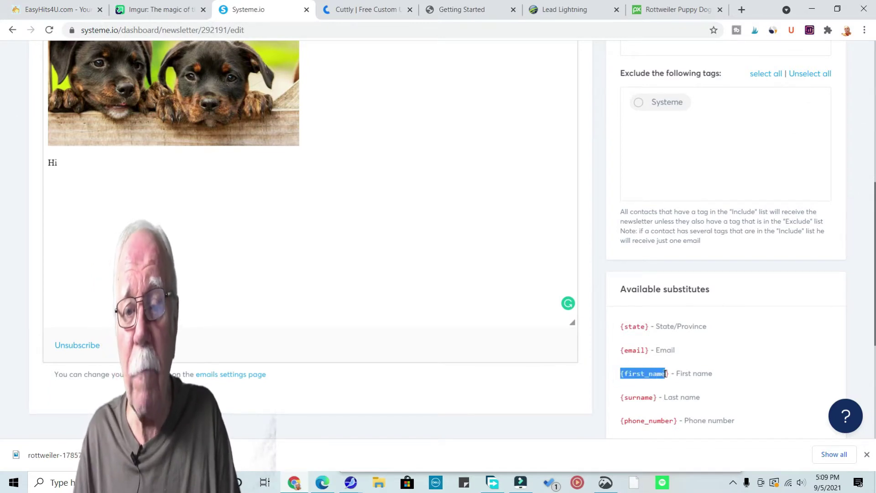
right_click(658, 375)
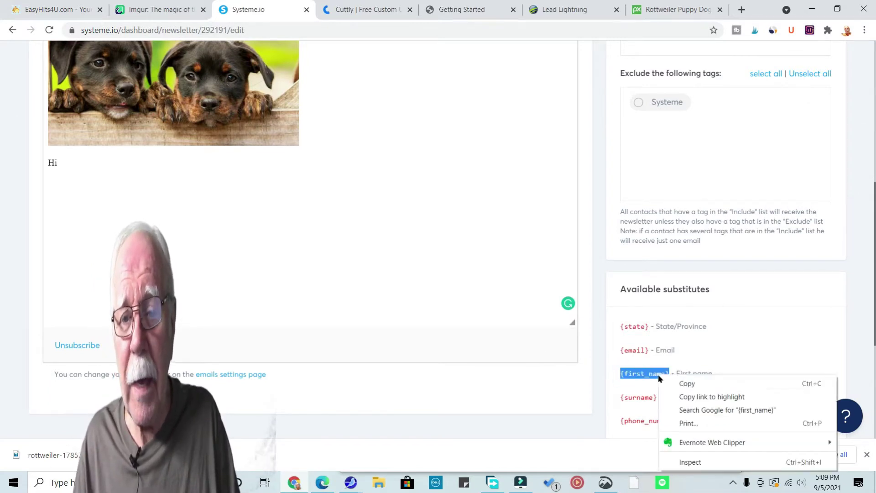
click(688, 385)
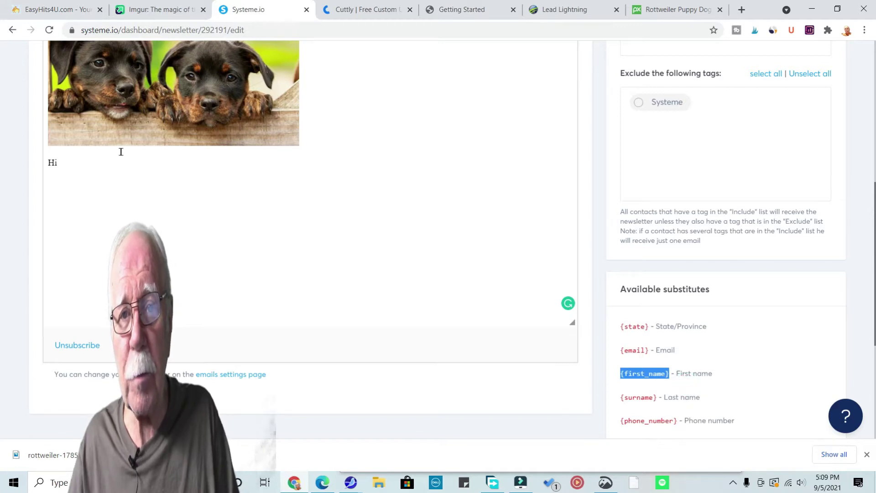
After 'Hi', write 'I hope you are enjoying Systeme as much as I am.' and the FREE system line.
click(99, 160)
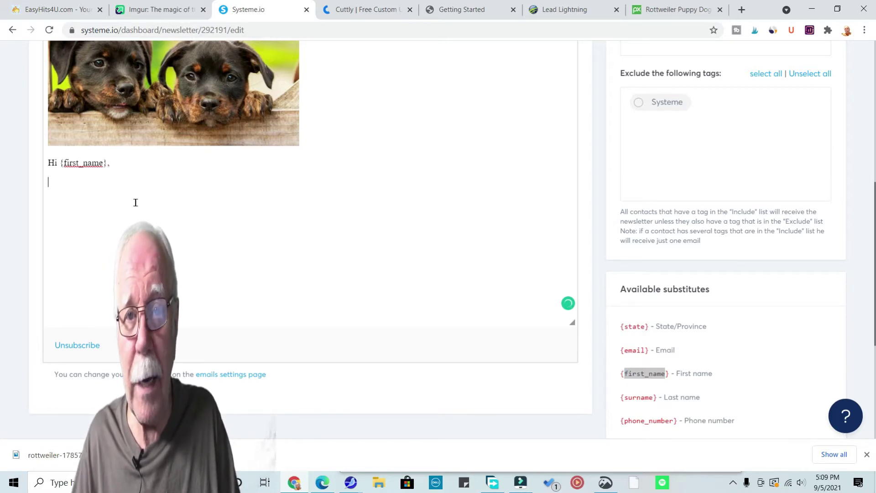
text(I h)
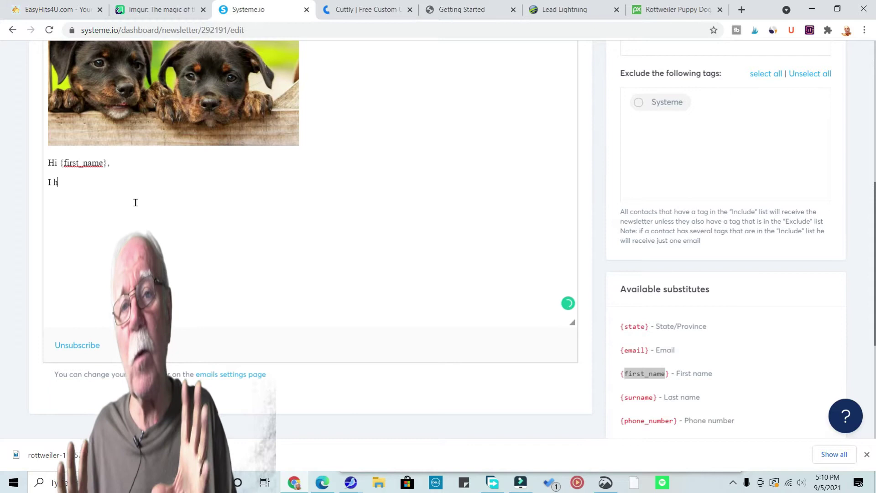
text(ope you are enjoying)
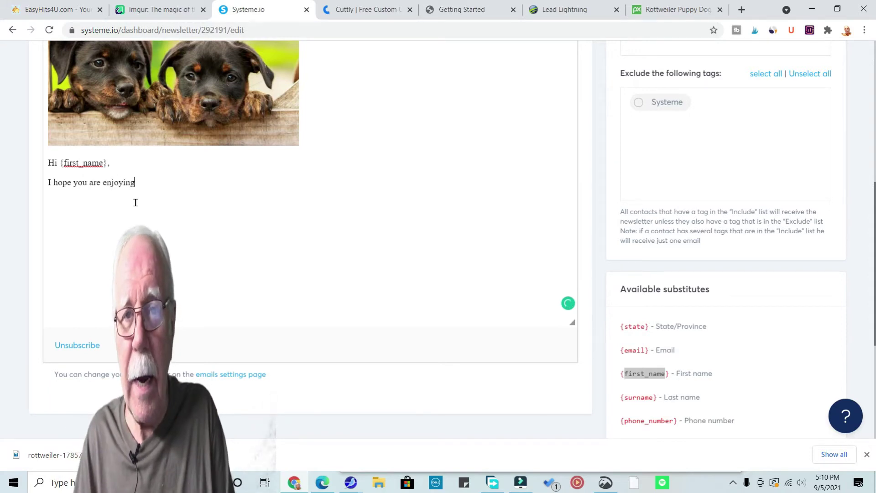
text( Systeme as much as I am.)
key(Return)
text(The following i)
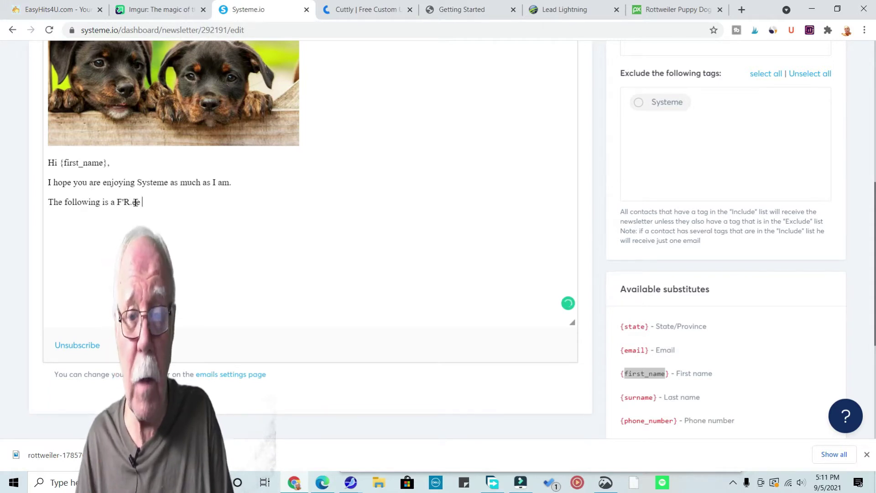
text(s a FREE system that can he)
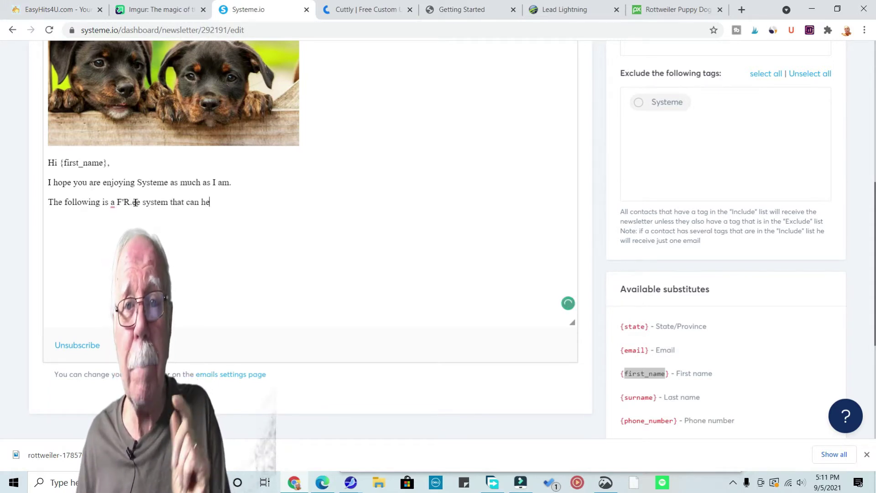
text(lp you to grow your list even faster,)
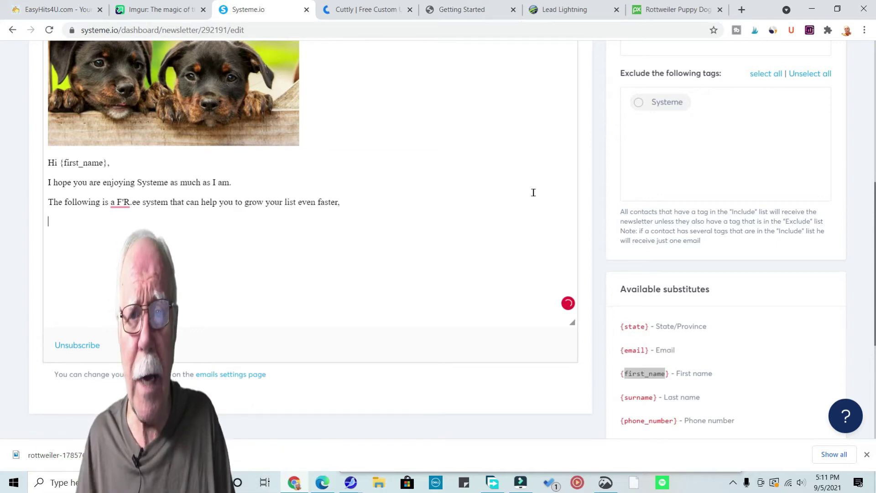
click(344, 198)
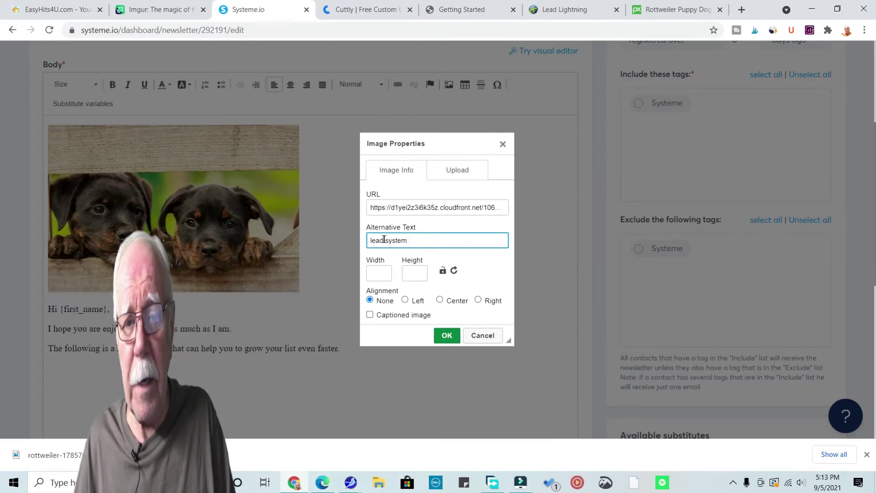
text(f)
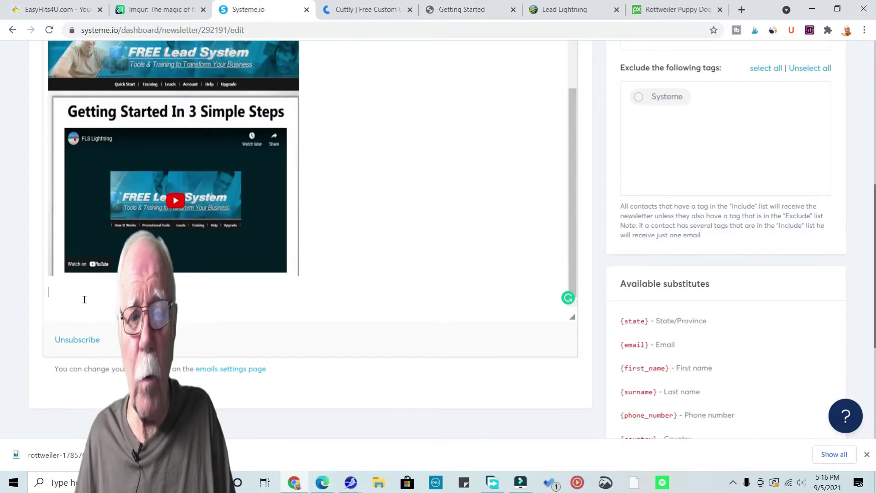
Add a 'CLICK HERE:' line followed by the pasted get-more-leads short link.
text(click)
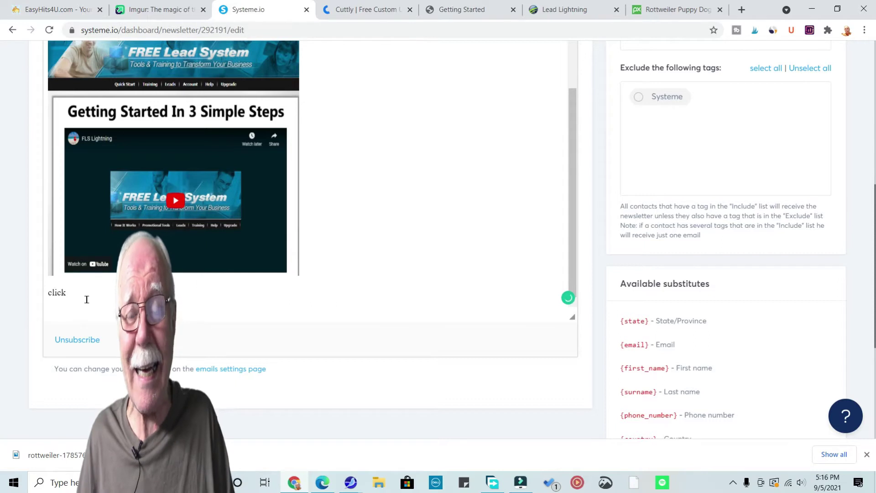
key(BackSpace)
key(BackSpace)
key(BackSpace)
key(BackSpace)
key(BackSpace)
key(BackSpace)
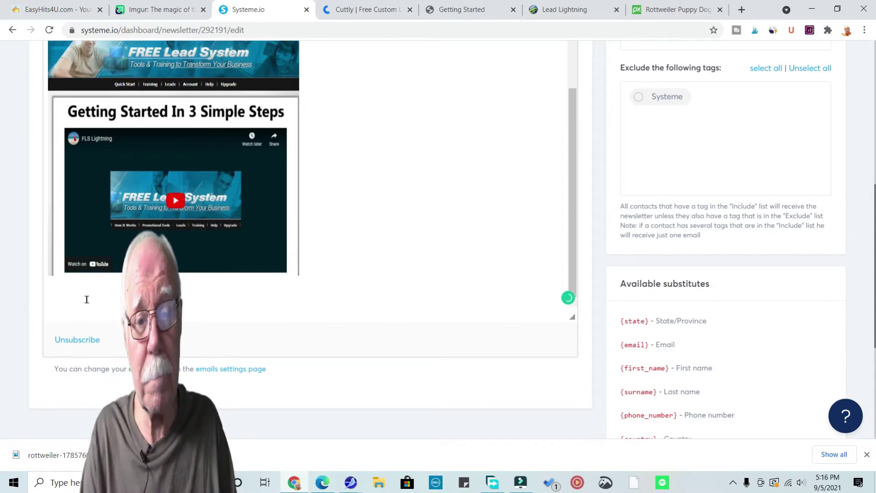
text(CLICK)
text( HERE:)
key(ctrl+v)
key(Return)
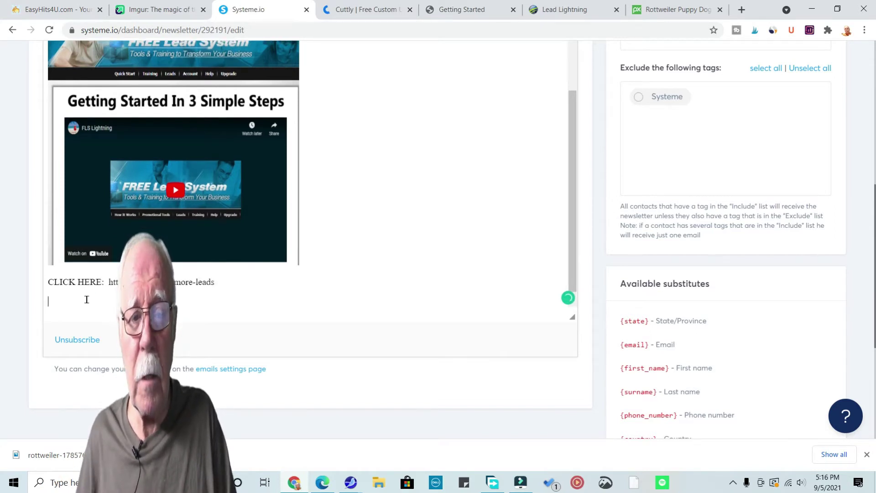
Sign off with 'Much success,', the sender's name and their YouTube channel link.
text(M)
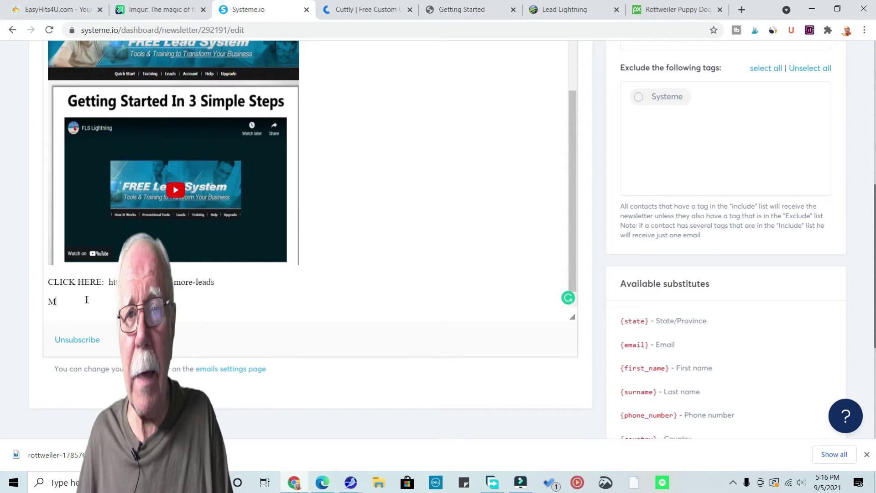
text(uch su)
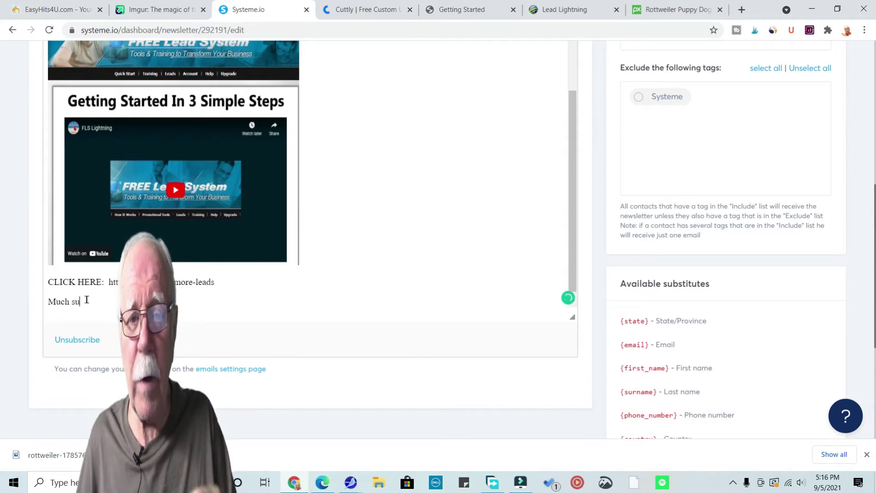
text(ccess,)
key(Return)
text(Geo)
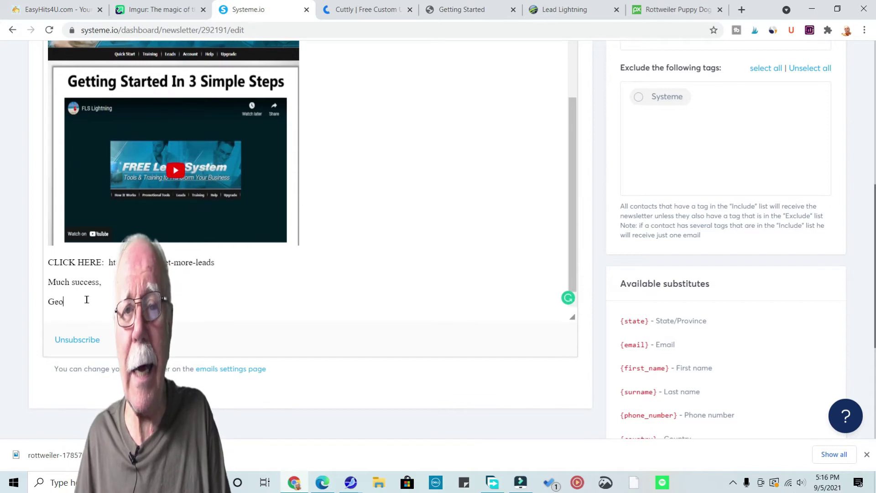
text(rge Pierce)
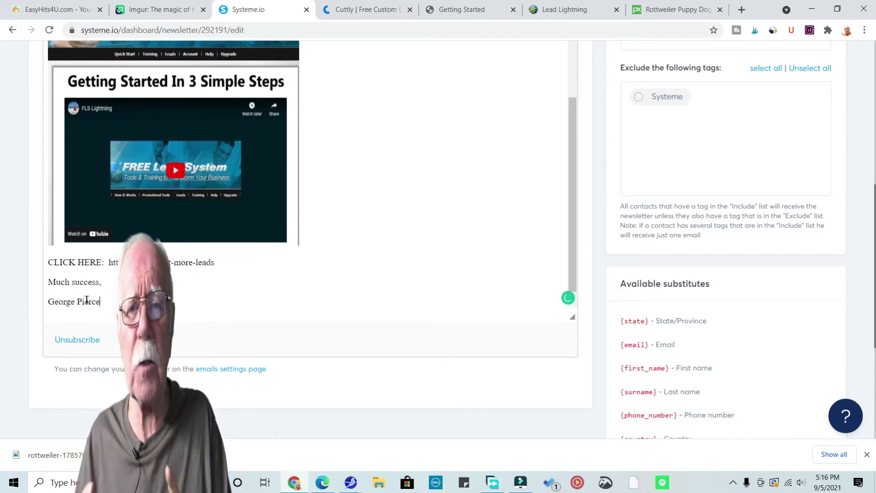
key(Return)
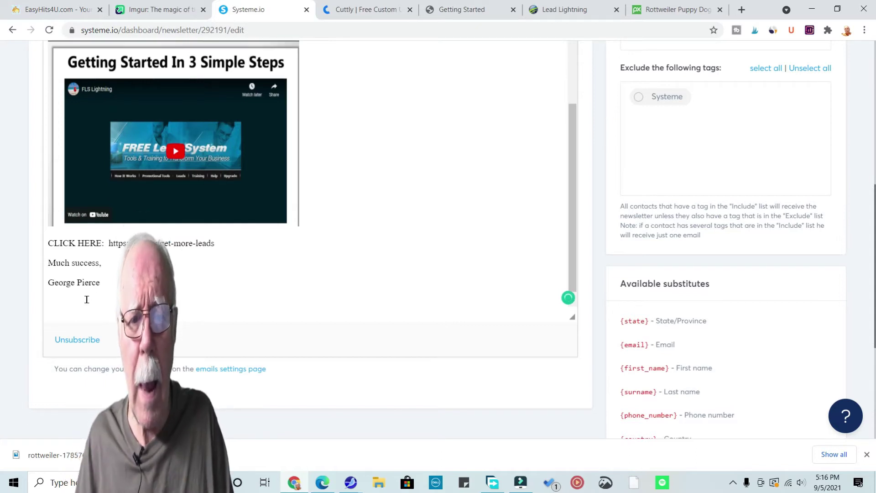
text(https)
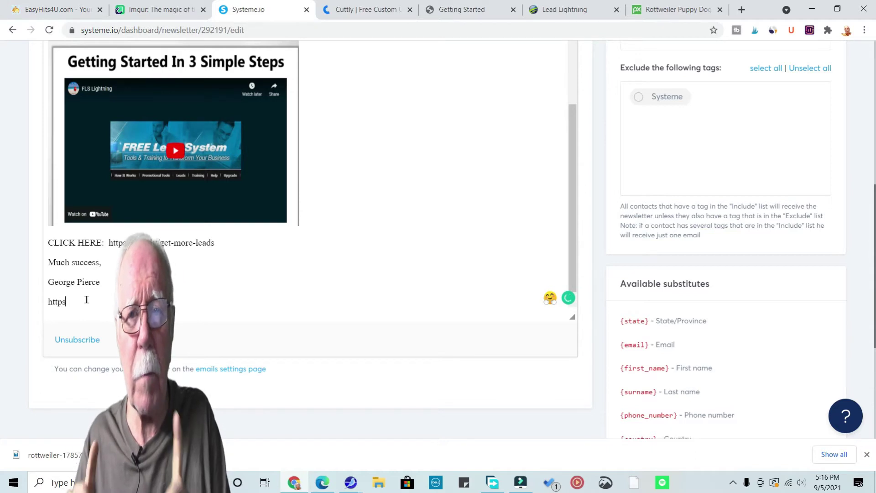
text(:you)
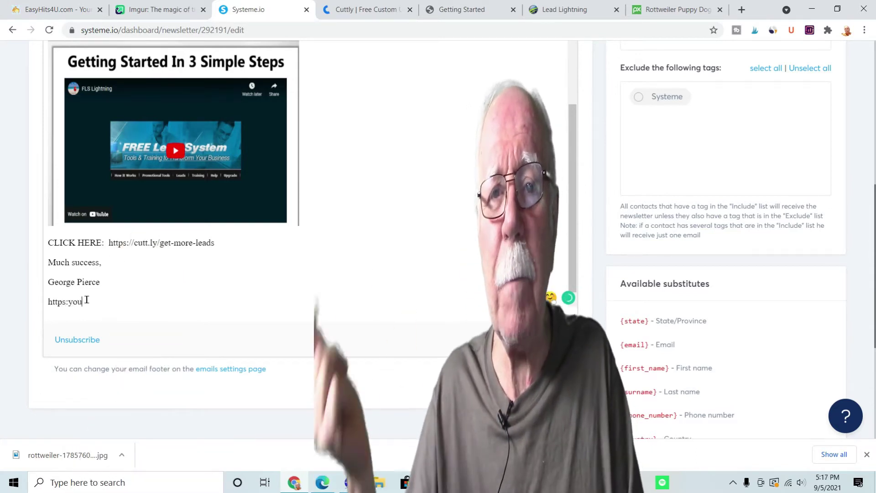
text(tube)
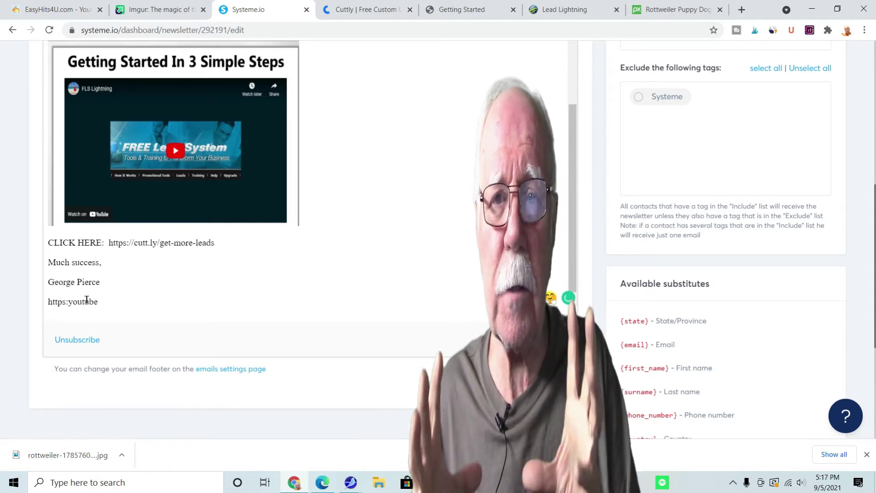
text(.com)
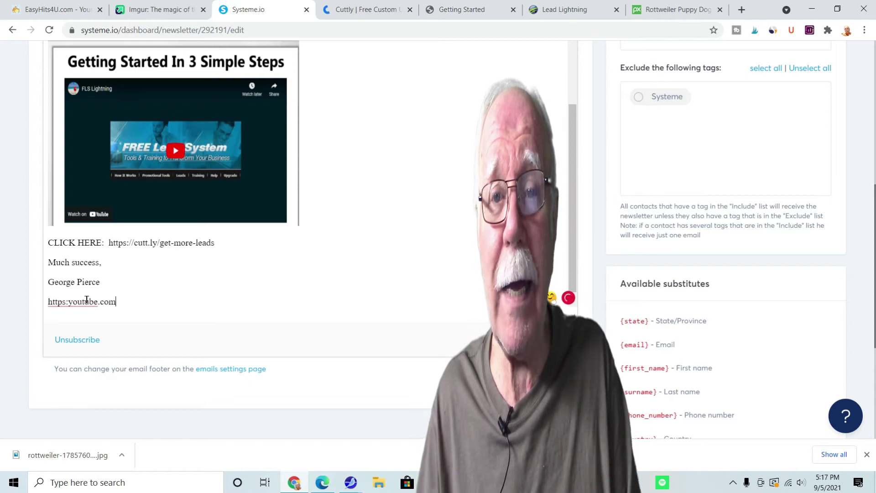
text(/c/G)
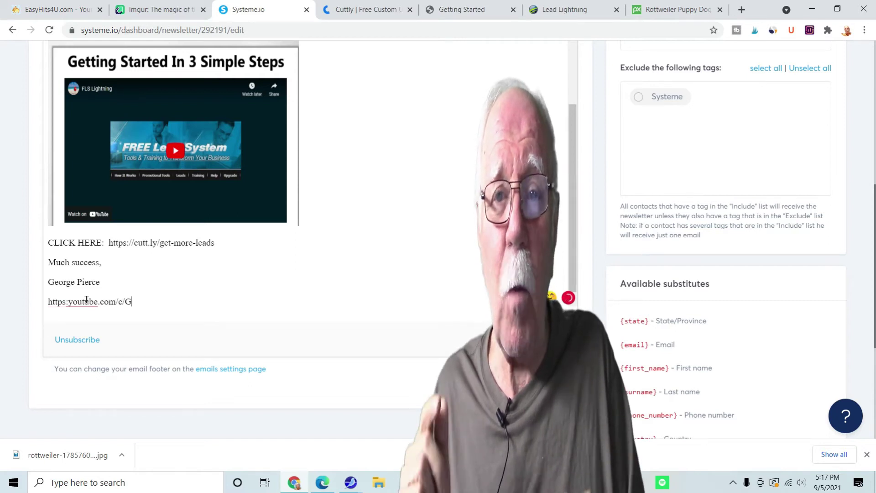
text(eorgePierce)
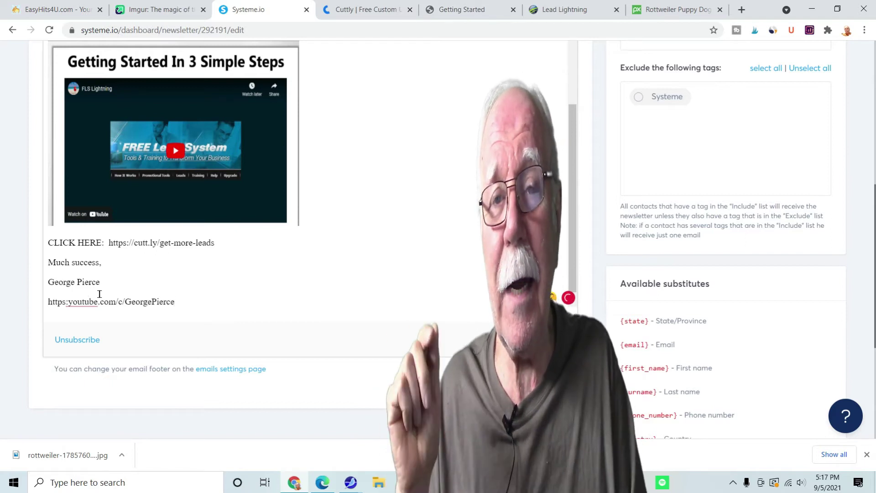
Scroll the email editor back up to the top of the newsletter.
drag(874, 225, 875, 143)
scroll(569, 207, up, 5)
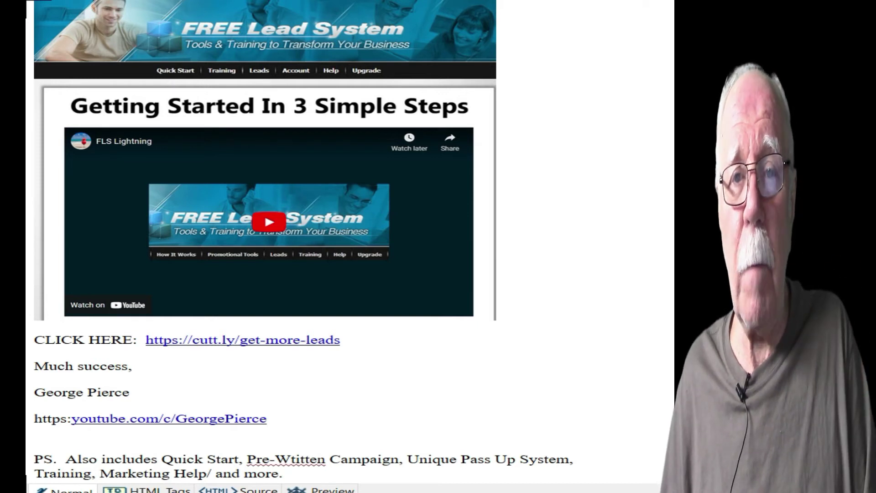
scroll(265, 242, up, 7)
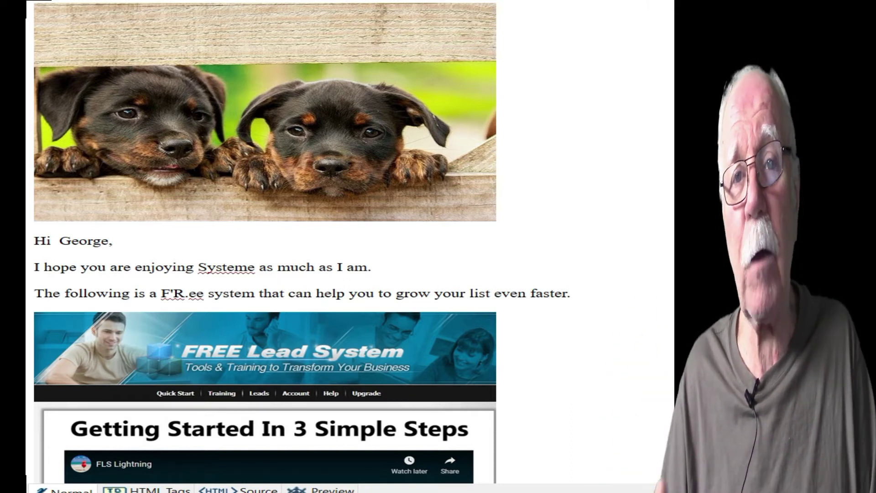
scroll(301, 237, down, 1)
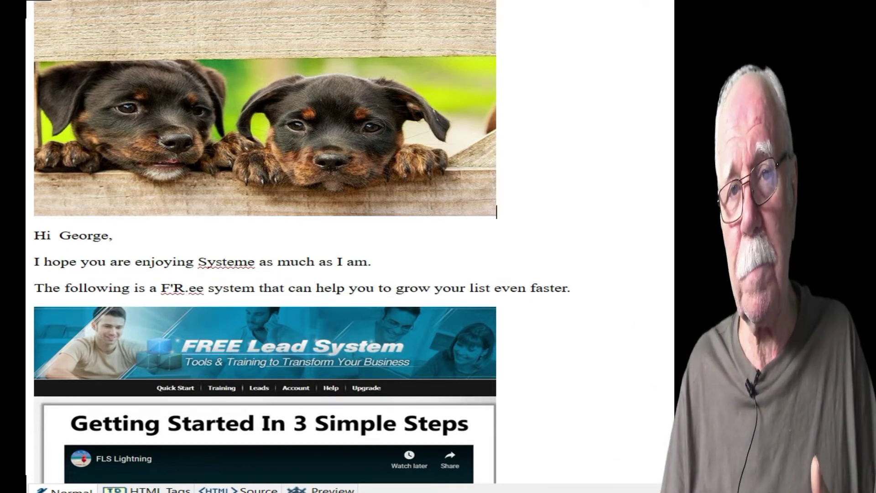
scroll(301, 237, down, 3)
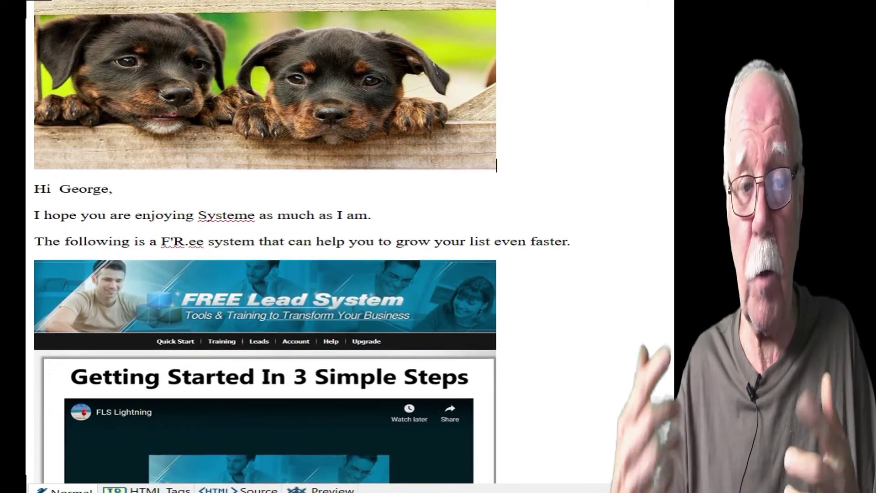
scroll(301, 237, down, 3)
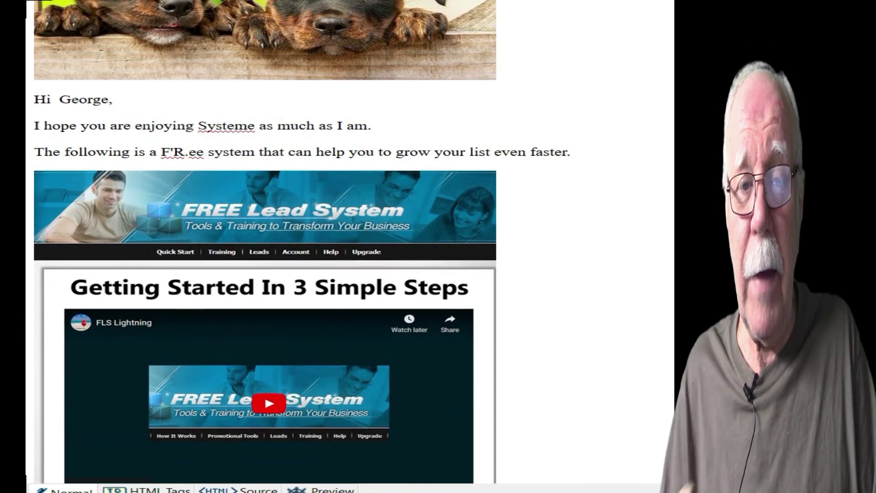
scroll(301, 237, down, 2)
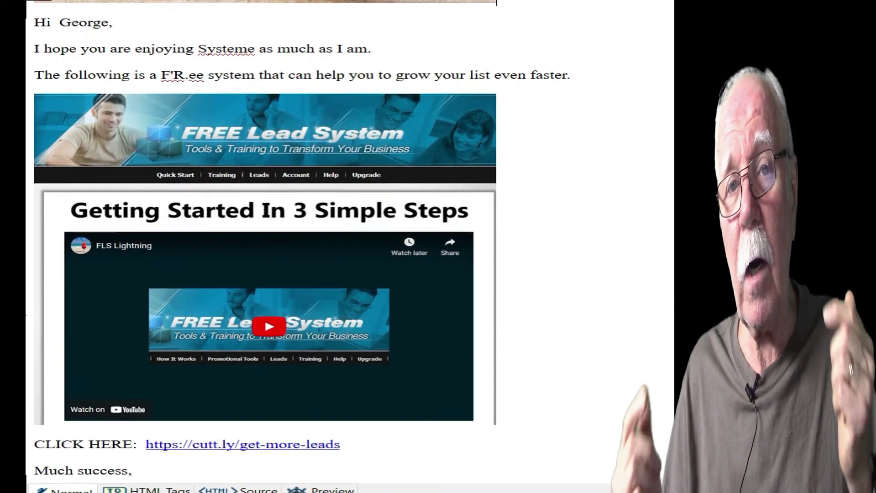
scroll(26, 320, down, 2)
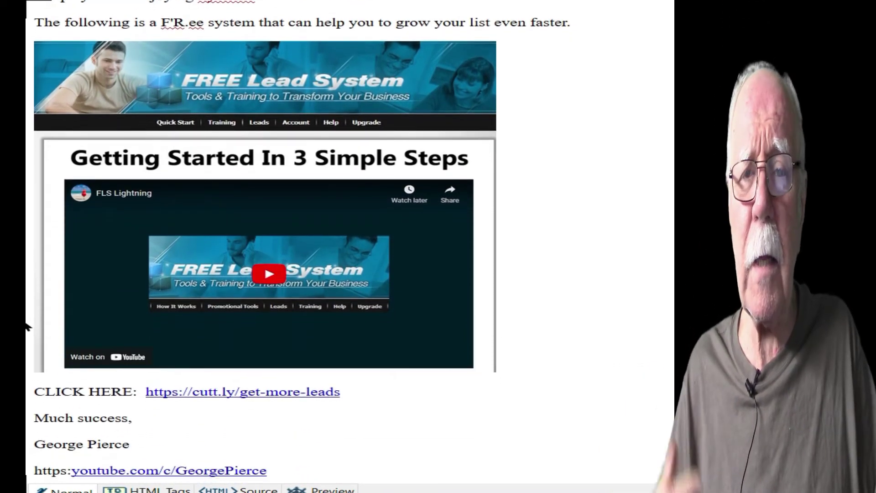
scroll(26, 329, down, 1)
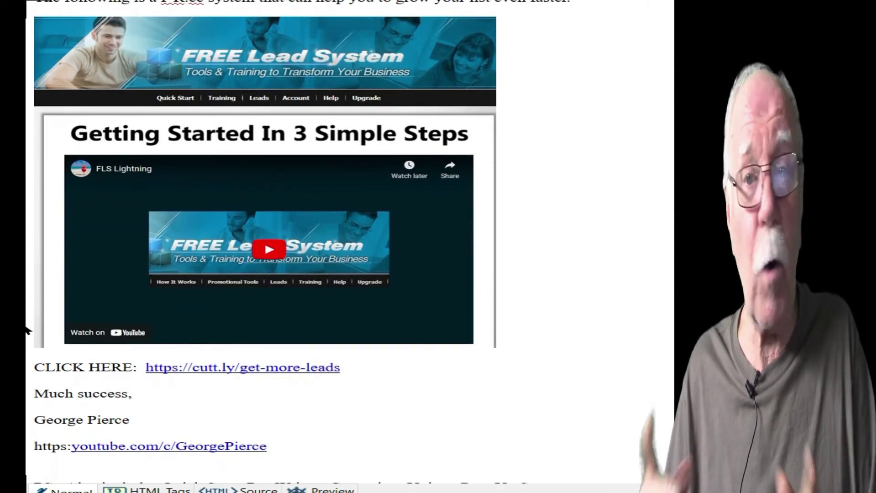
scroll(26, 334, down, 1)
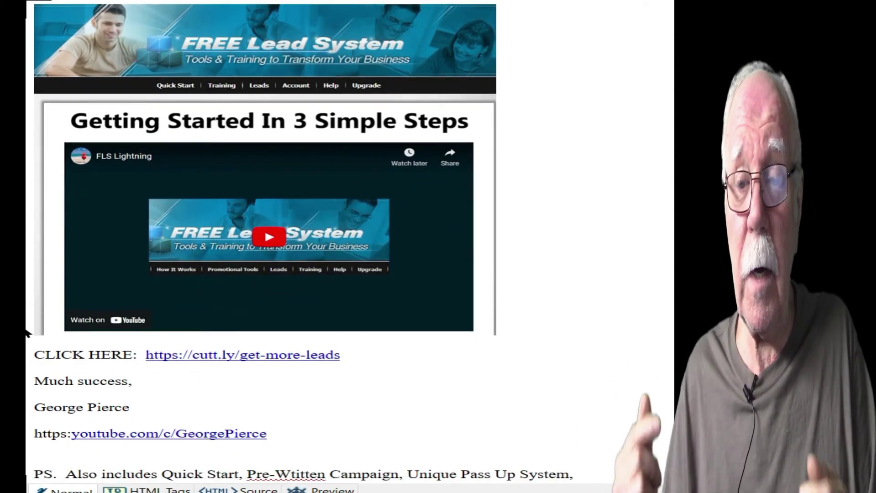
scroll(26, 334, down, 1)
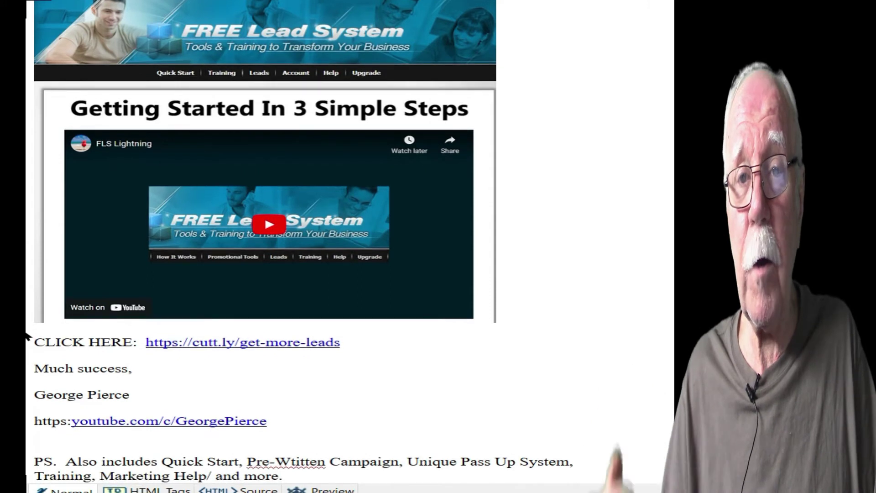
scroll(26, 337, down, 1)
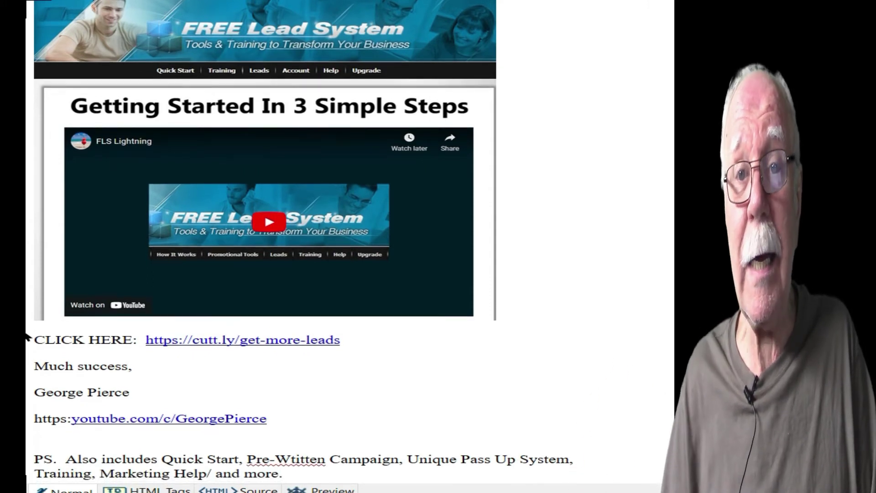